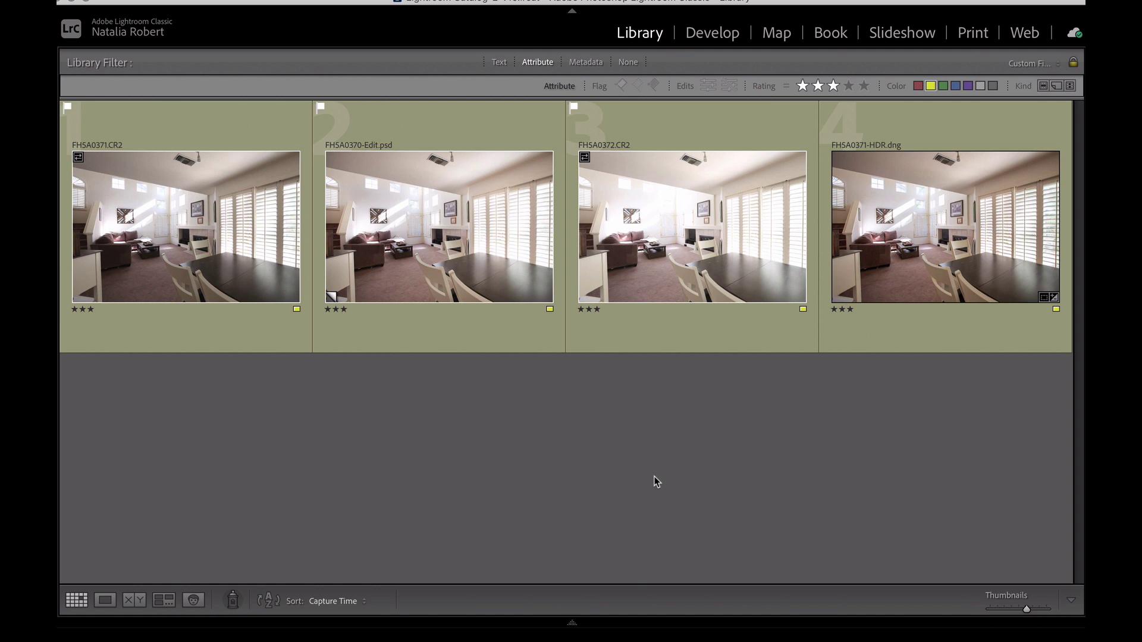
# Step: Examine the exposures FH5A0371.CR2 and FH5A0372.CR2 alongside the blended FH5A0370-Edit.psd and the merged FH5A0371-HDR.dng
pyautogui.click(217, 235)
pyautogui.click(628, 233)
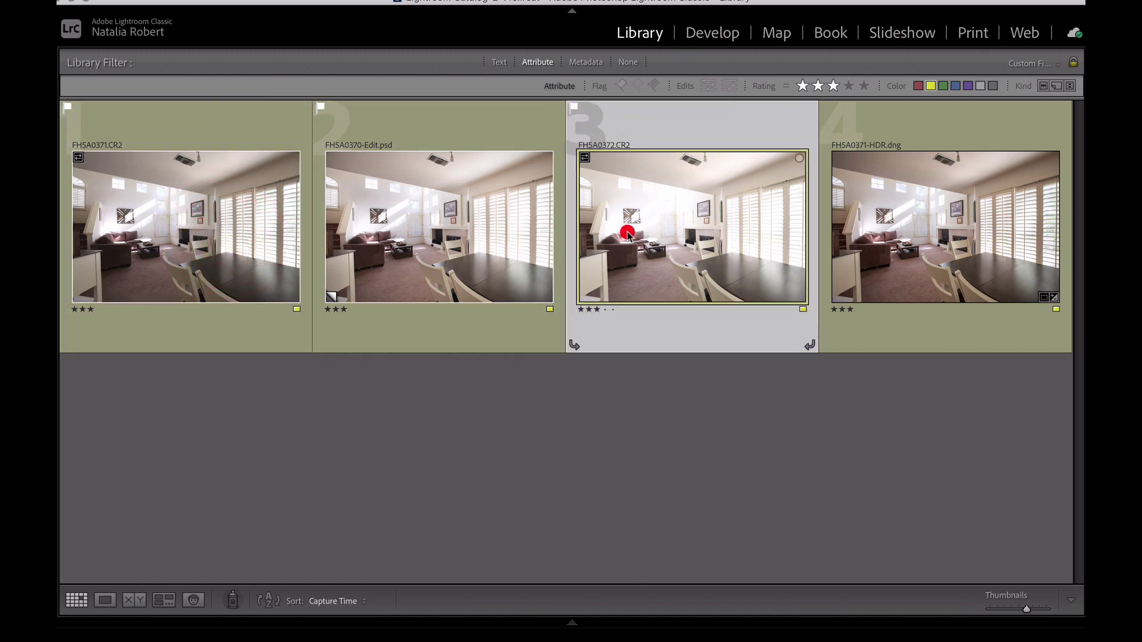
pyautogui.keyDown('super'); pyautogui.click(265, 256); pyautogui.keyUp('super')
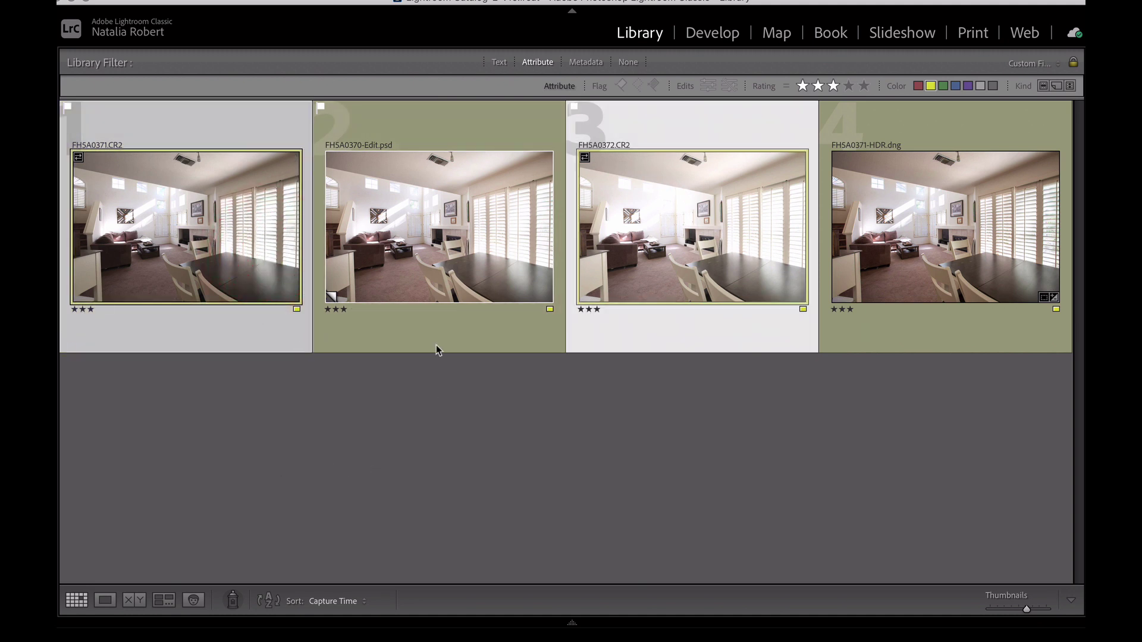
pyautogui.click(428, 281)
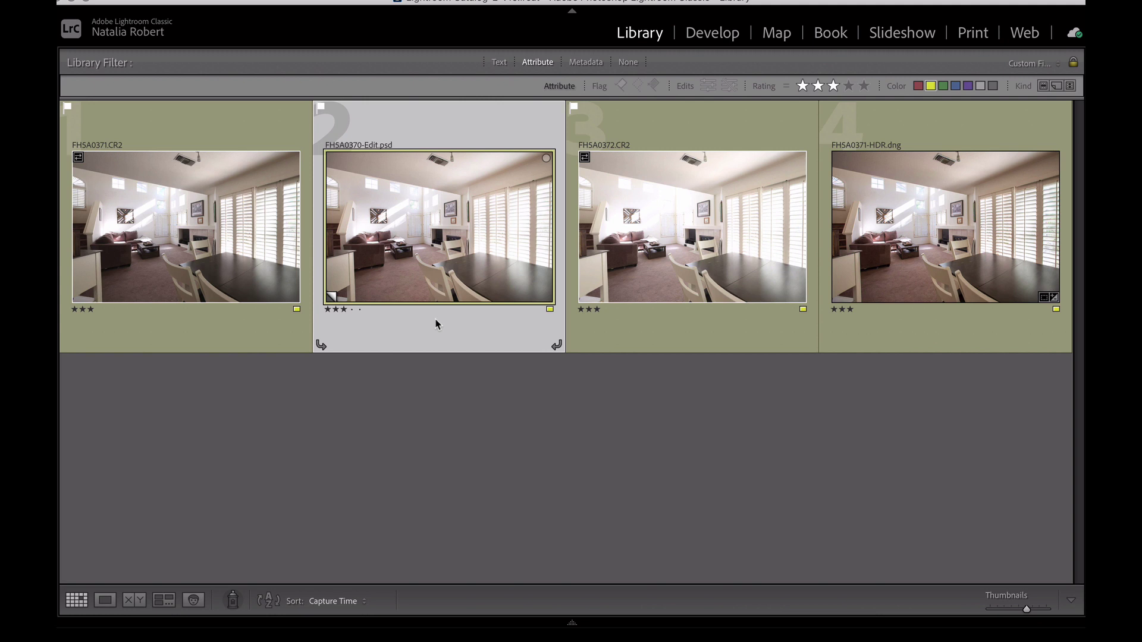
pyautogui.click(984, 284)
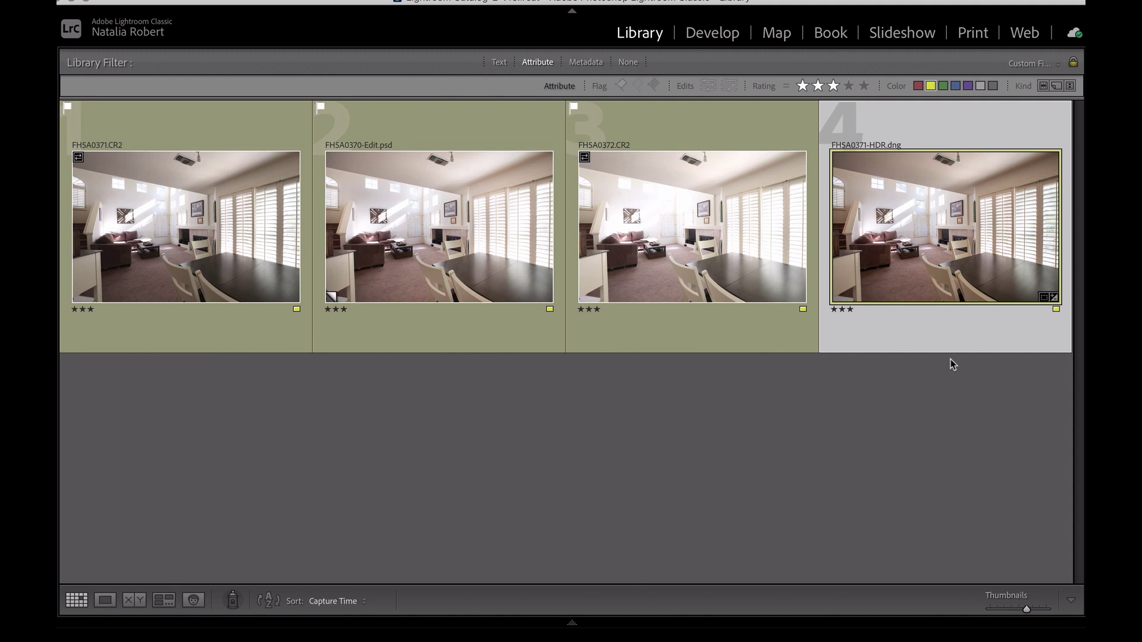
pyautogui.click(713, 258)
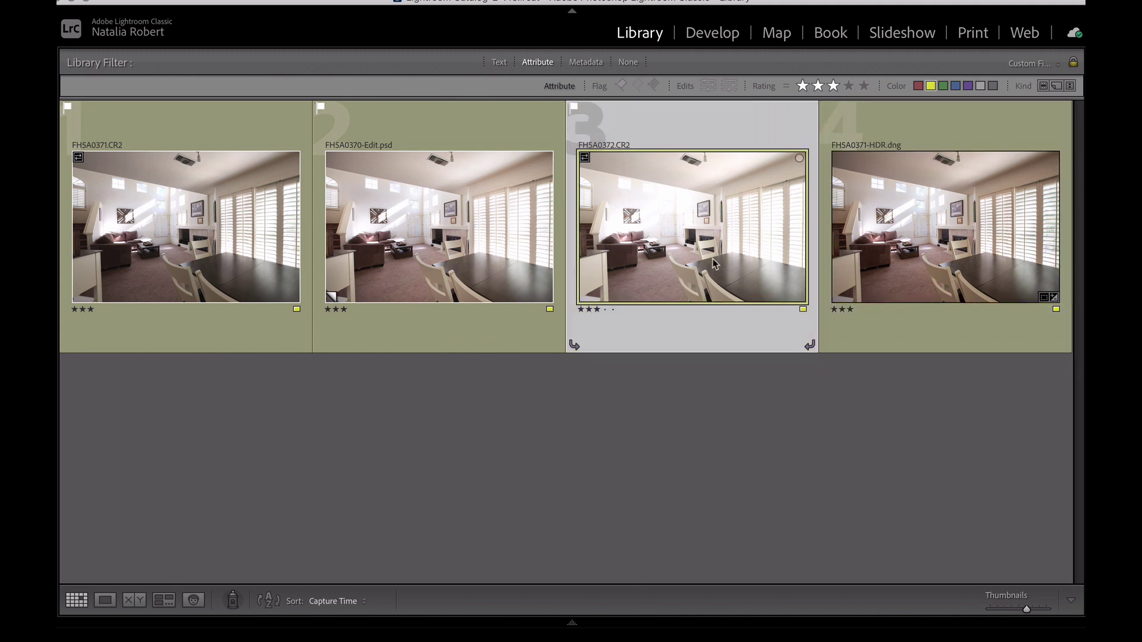
pyautogui.keyDown('super'); pyautogui.click(260, 274); pyautogui.keyUp('super')
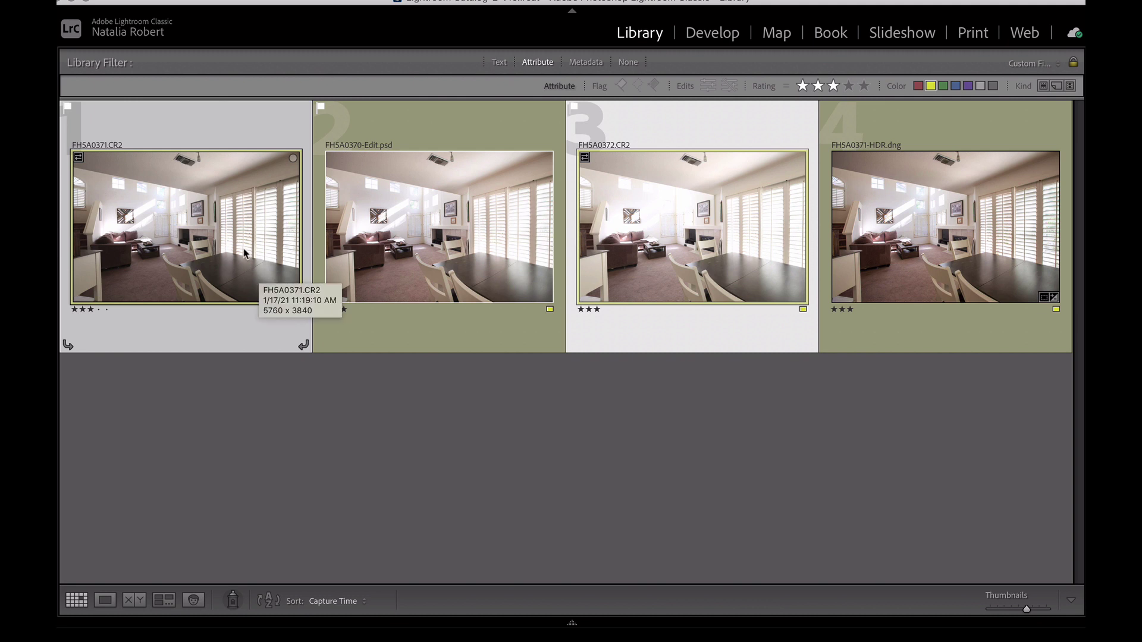
pyautogui.rightClick(244, 253)
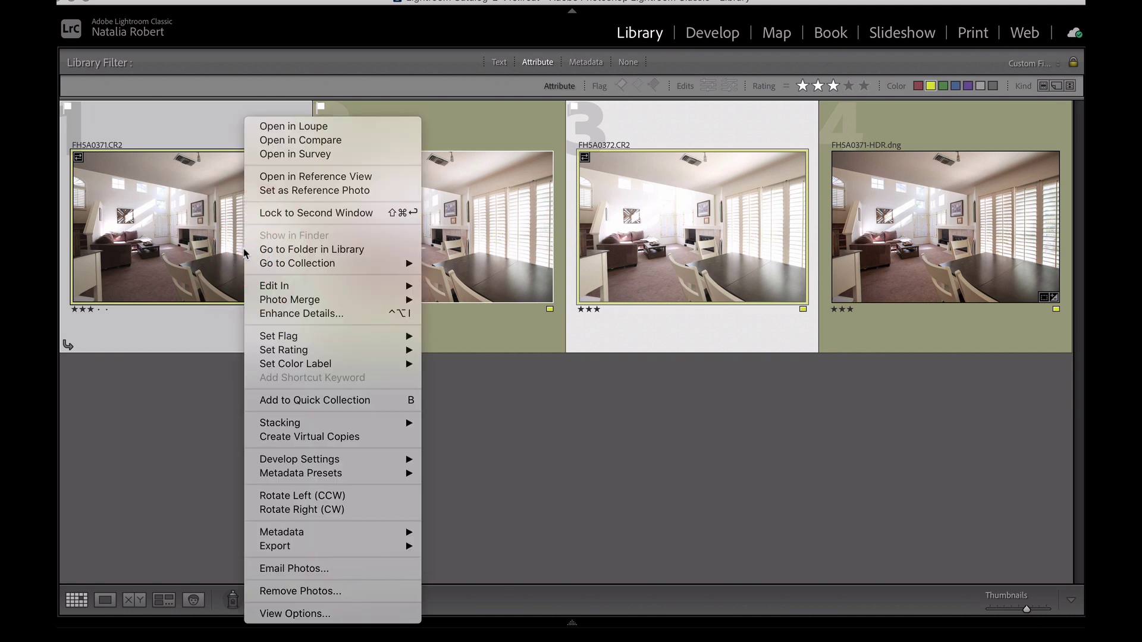
pyautogui.moveTo(294, 304)
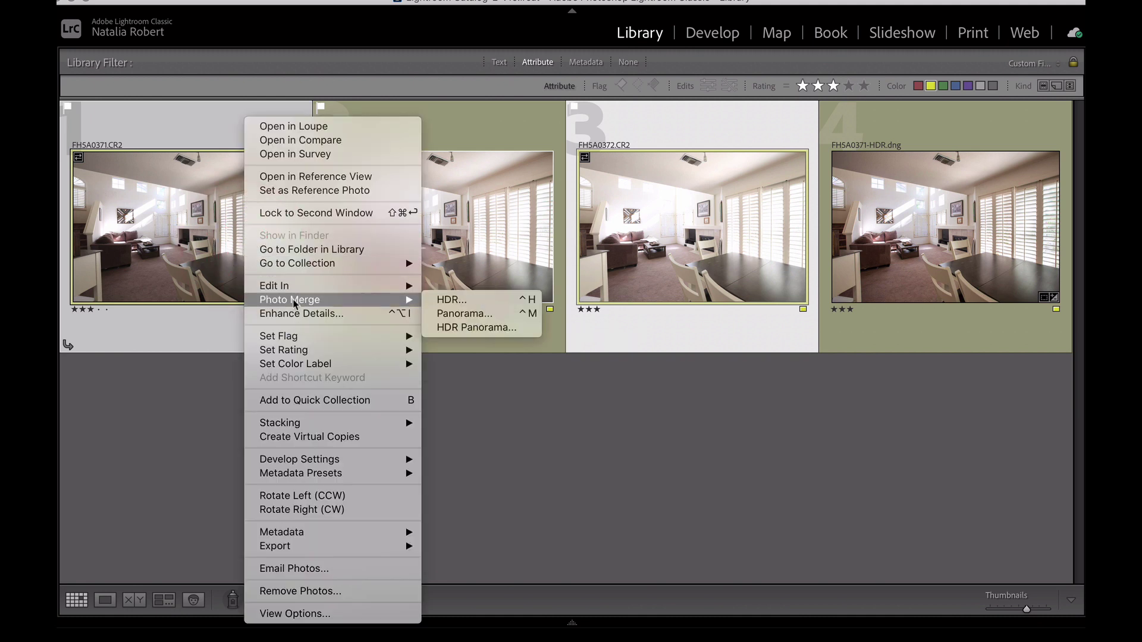
pyautogui.click(451, 301)
pyautogui.click(451, 434)
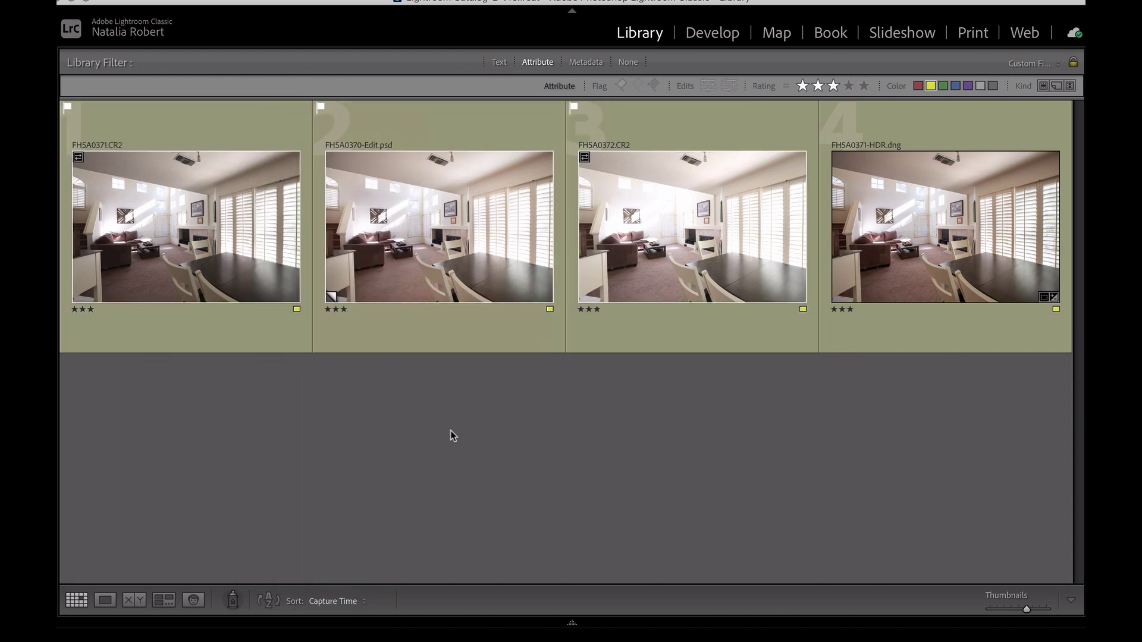
# Step: Preview an HDR photo merge of FH5A0371.CR2 and FH5A0372.CR2, close it without merging and deselect the photos
pyautogui.click(242, 260)
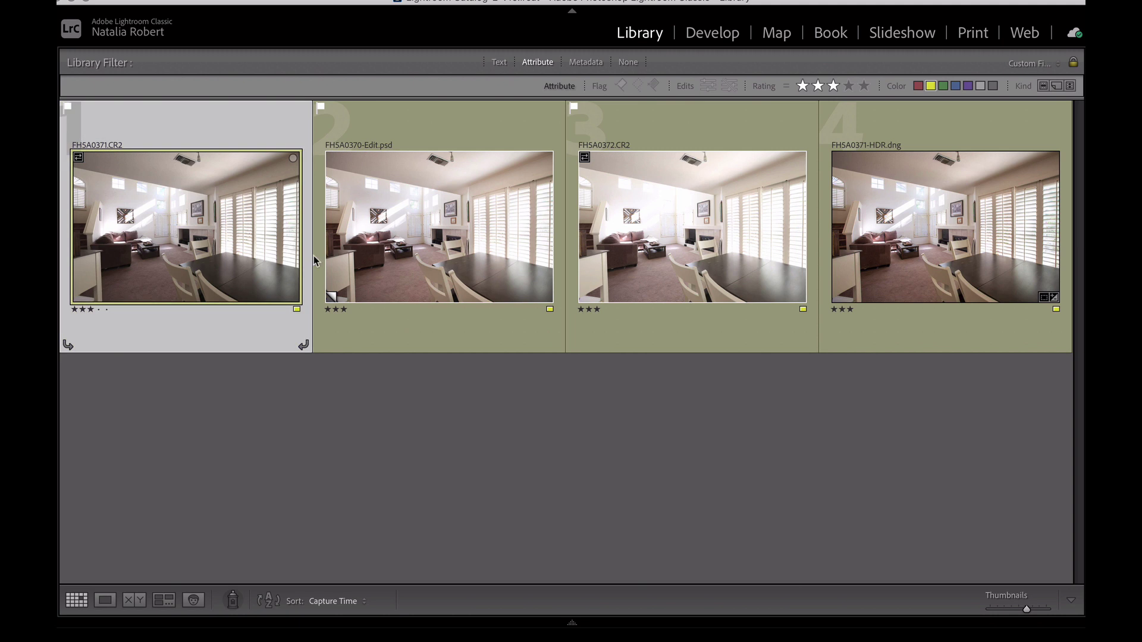
pyautogui.keyDown('super'); pyautogui.click(681, 262); pyautogui.keyUp('super')
pyautogui.rightClick(681, 262)
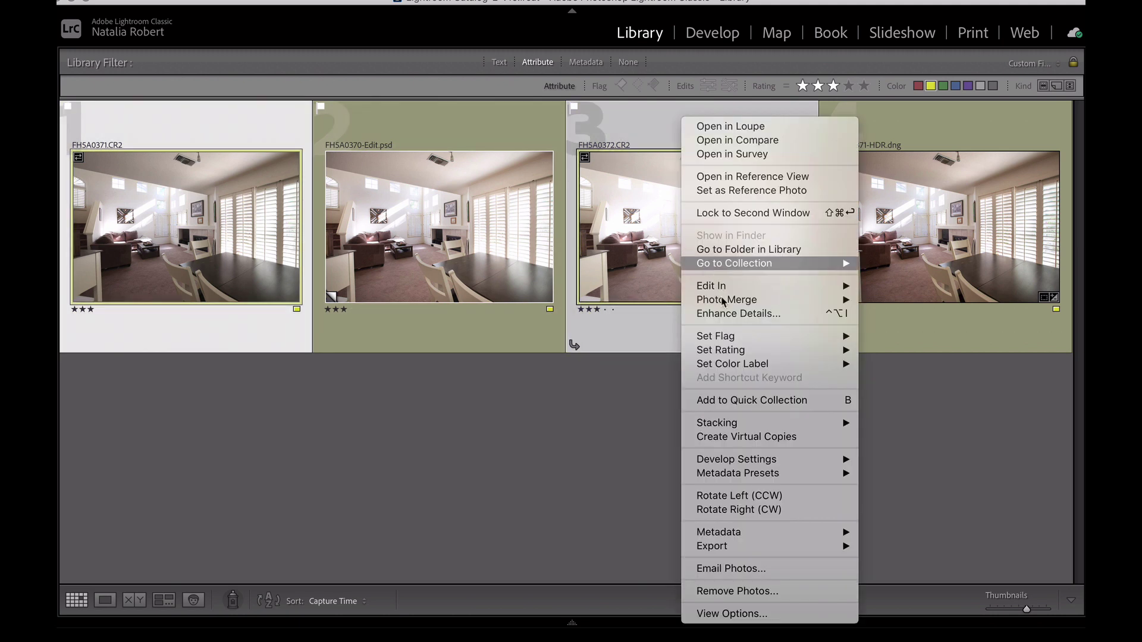
pyautogui.moveTo(723, 303)
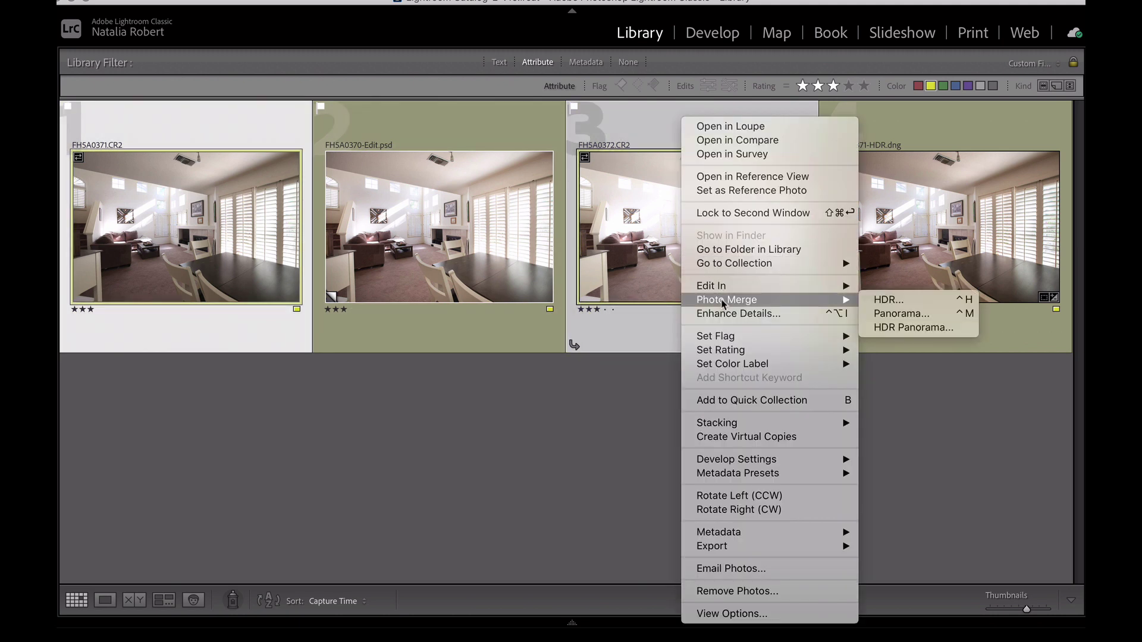
pyautogui.click(887, 301)
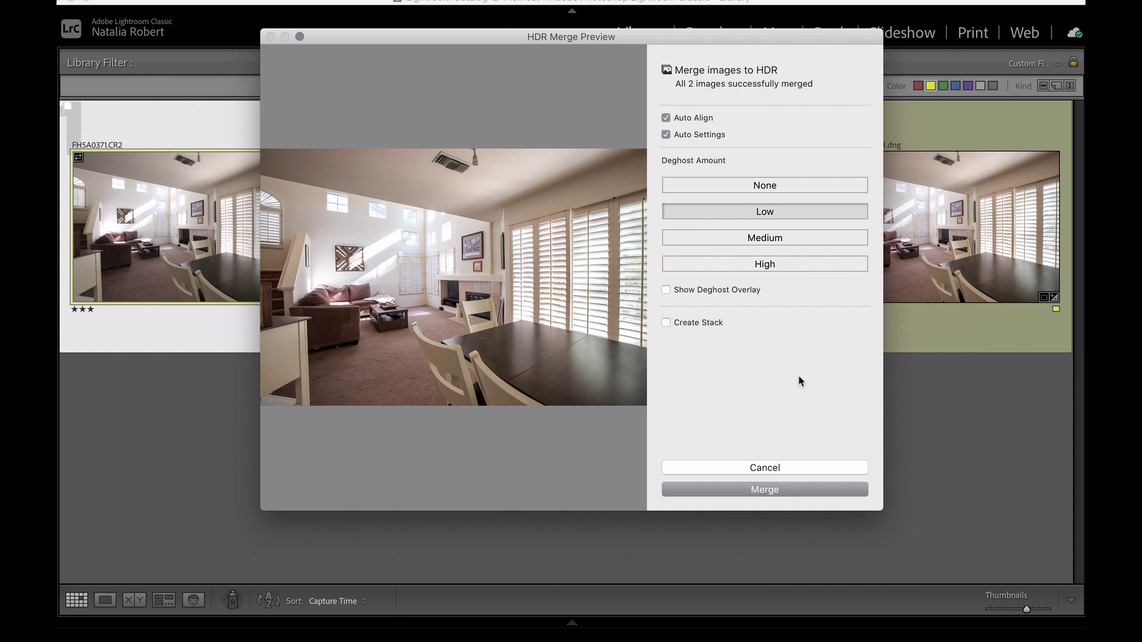
pyautogui.click(758, 468)
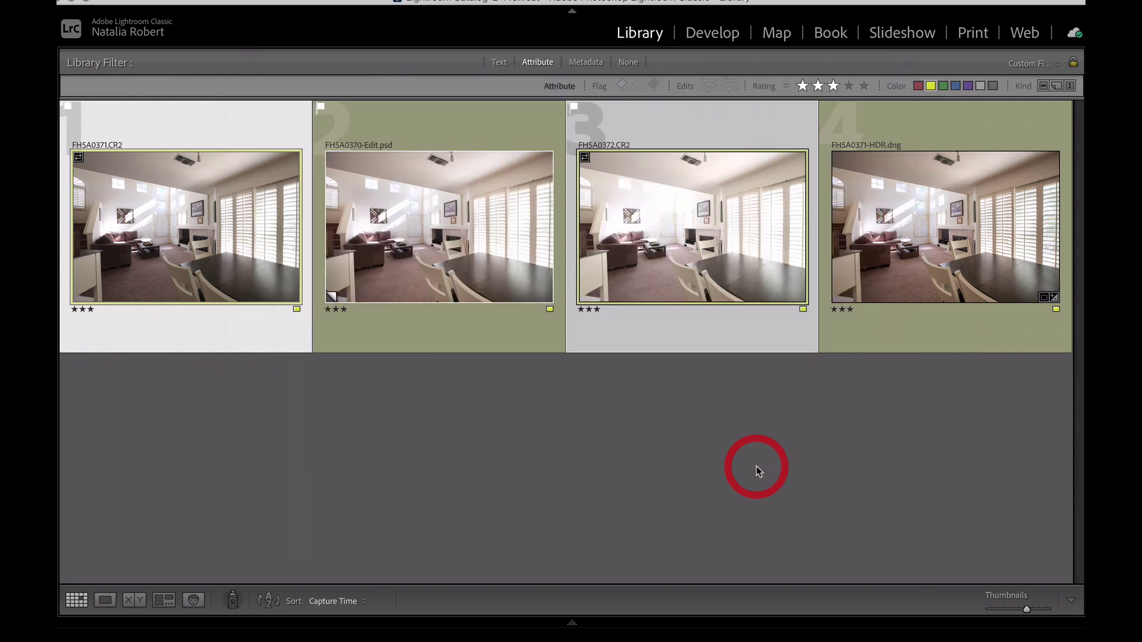
pyautogui.click(894, 459)
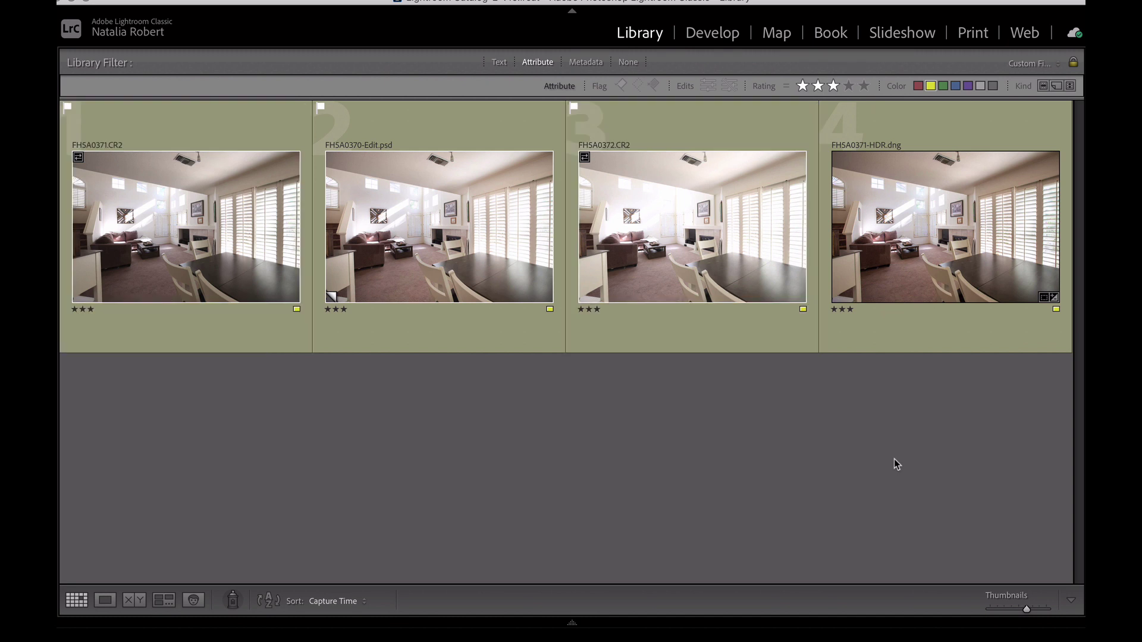
# Step: Open the merged photo FH5A0371-HDR.dng in the Develop module
pyautogui.click(975, 250)
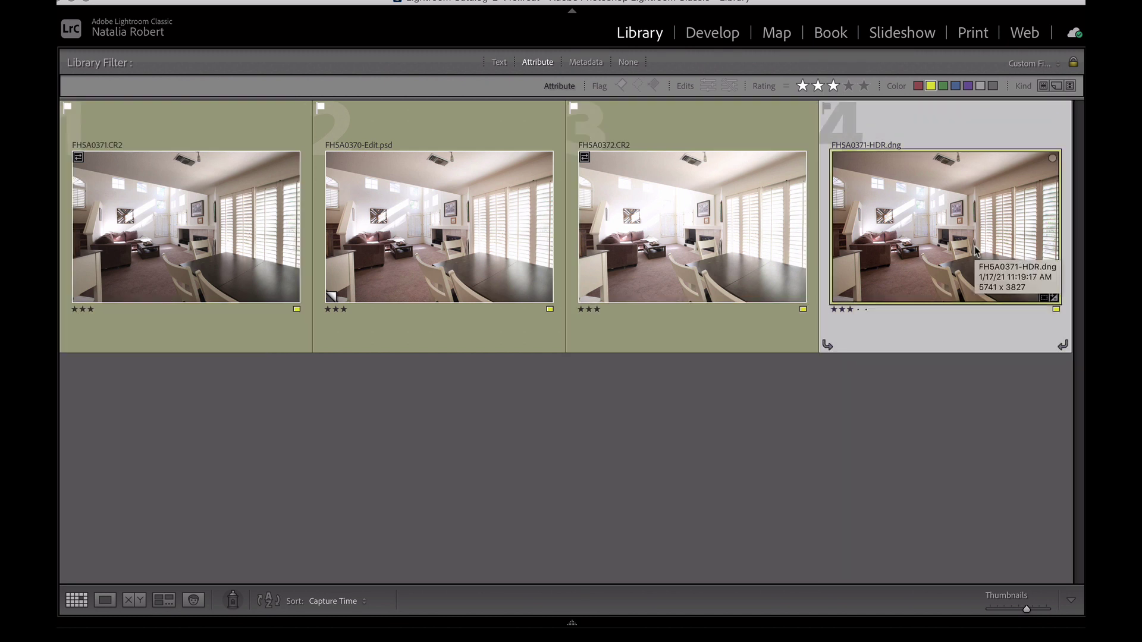
pyautogui.click(732, 37)
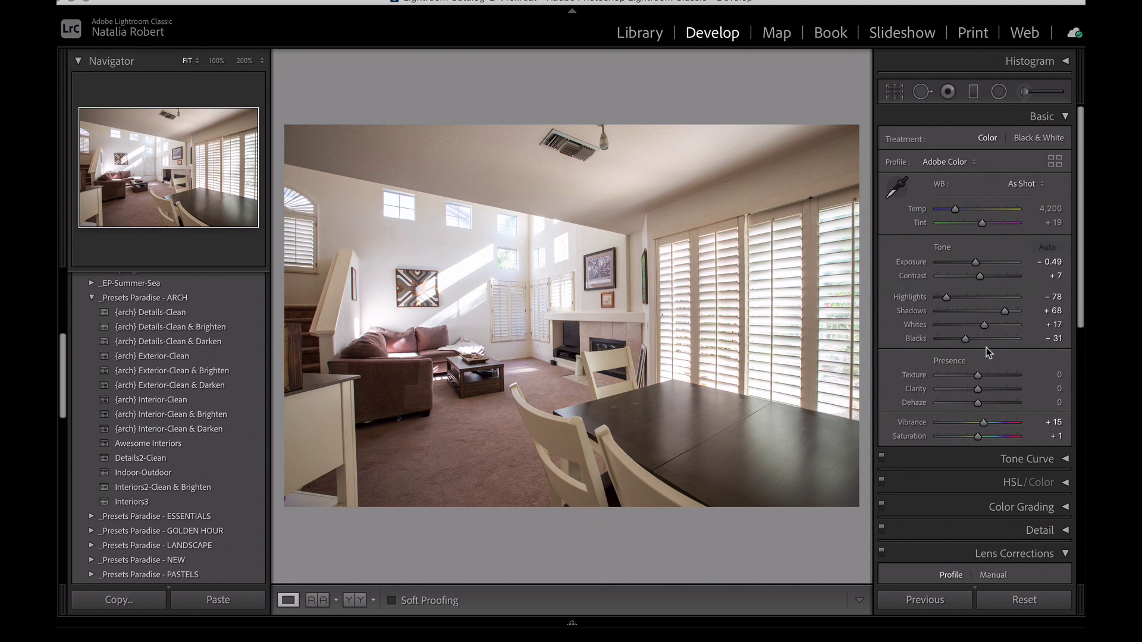
# Step: Try resetting all develop settings of the HDR photo, look at the manual lens corrections, and undo the reset
pyautogui.click(1018, 601)
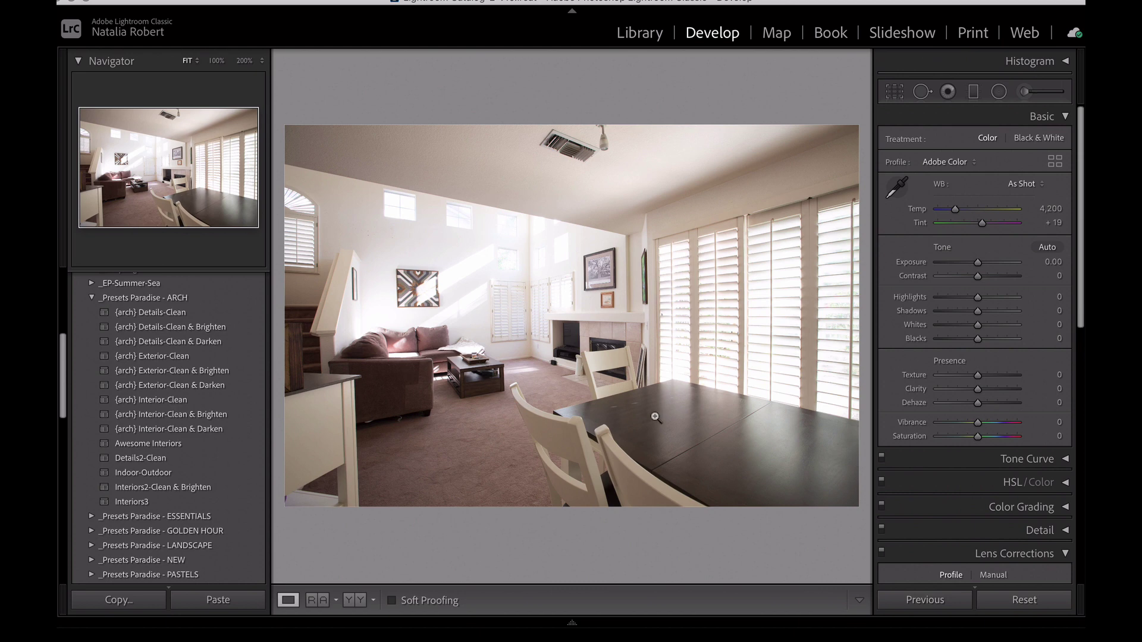
pyautogui.scroll(-3, 886, 384)
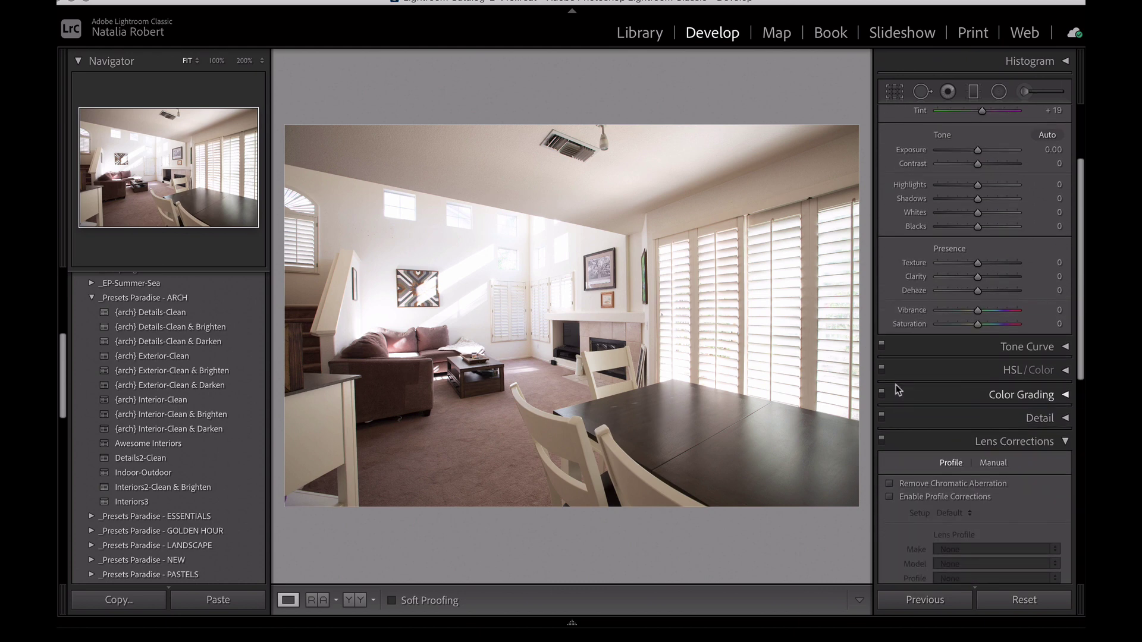
pyautogui.scroll(-3, 898, 390)
pyautogui.click(992, 336)
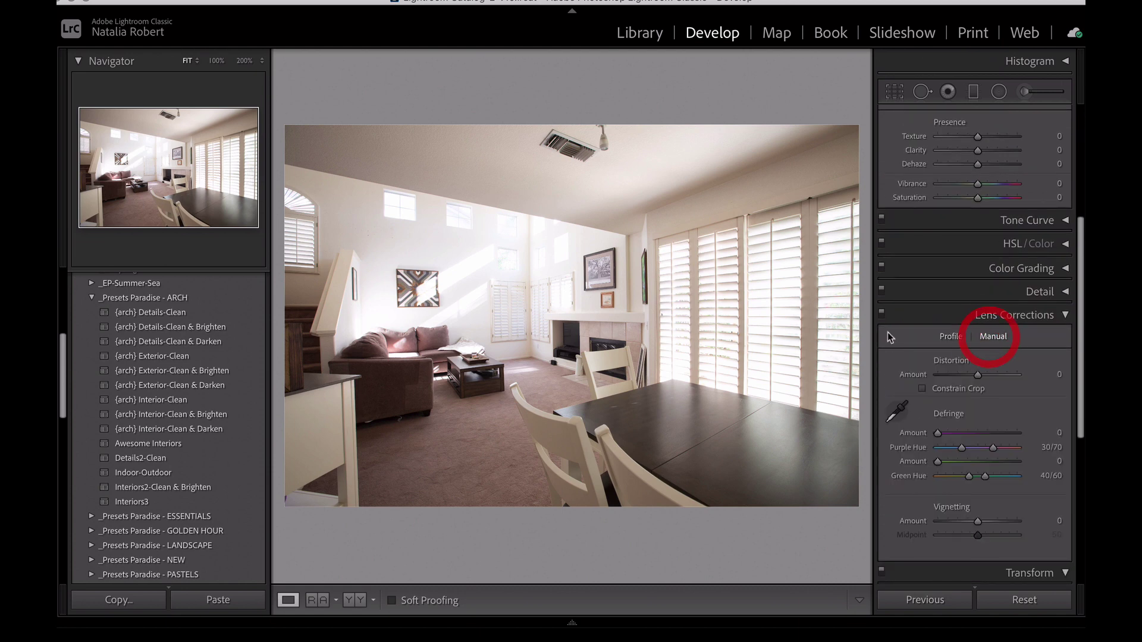
pyautogui.press('super+z')
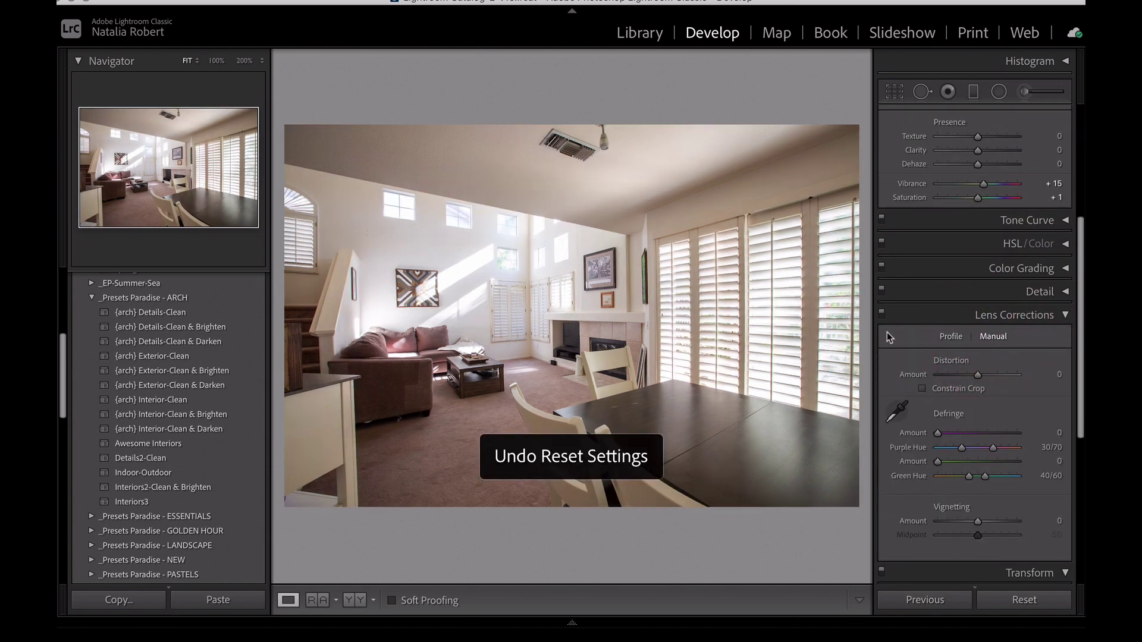
# Step: Examine the HDR photo's lens profile correction options and Transform settings
pyautogui.click(950, 337)
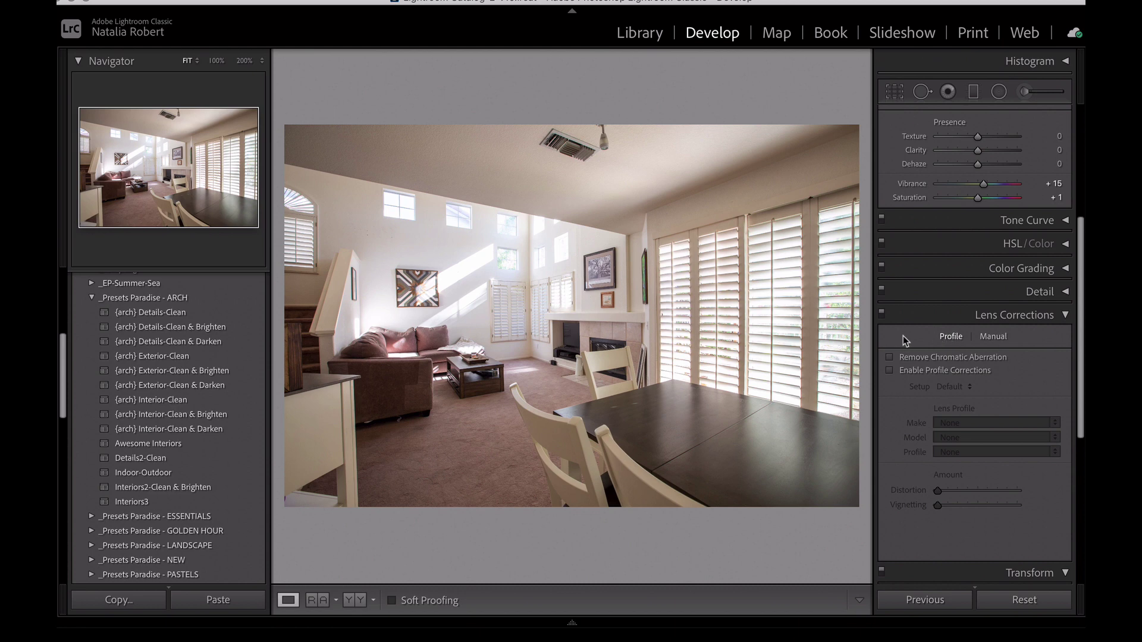
pyautogui.scroll(-5, 903, 335)
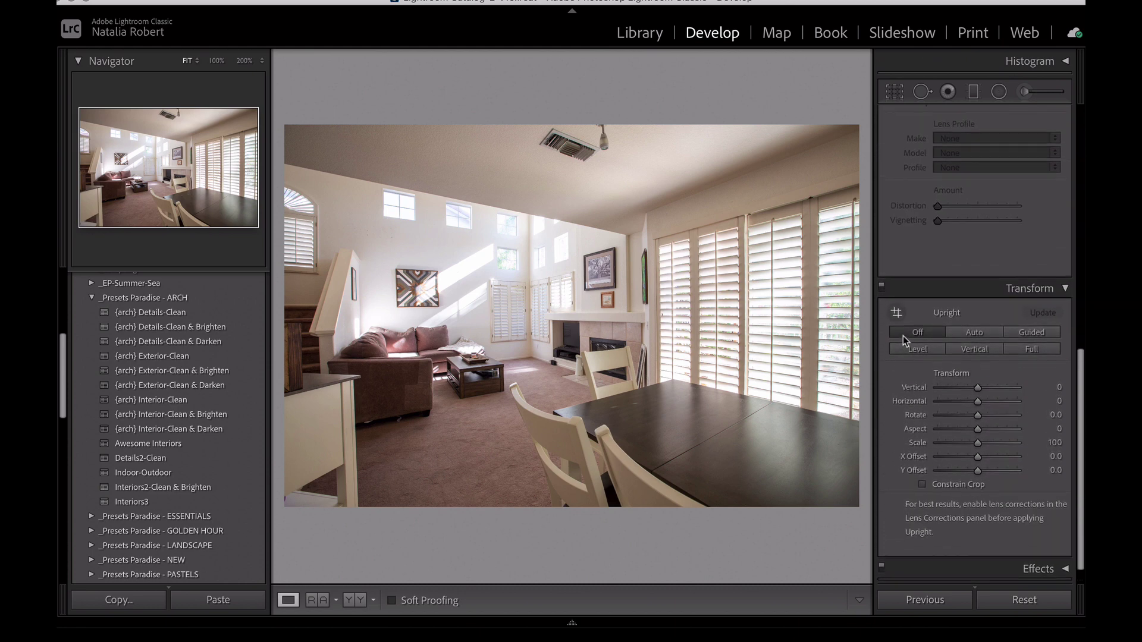
pyautogui.scroll(10, 903, 336)
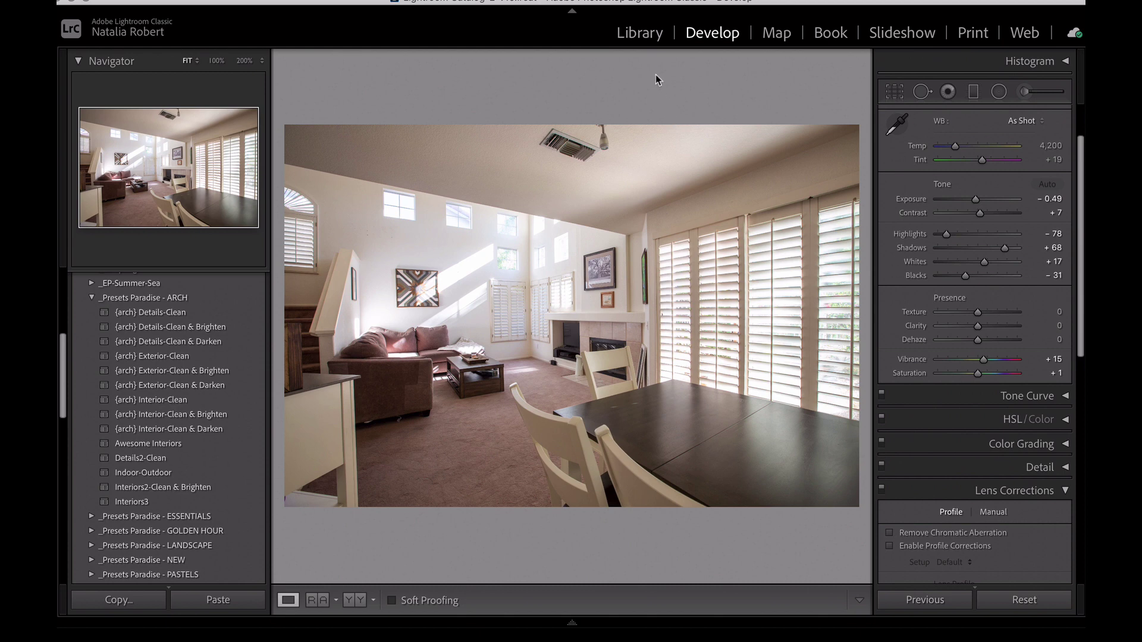
# Step: Return to the Library and rate FH5A0372.CR2 and FH5A0371.CR2 four stars to drop them from the three-star filter
pyautogui.click(640, 34)
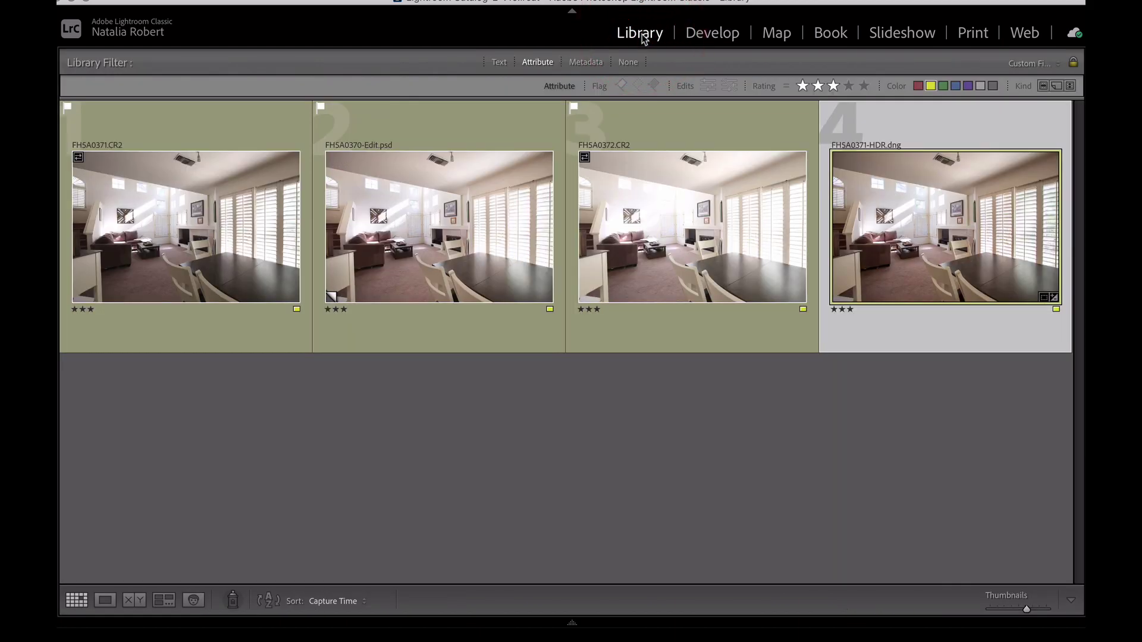
pyautogui.click(656, 176)
pyautogui.press('4')
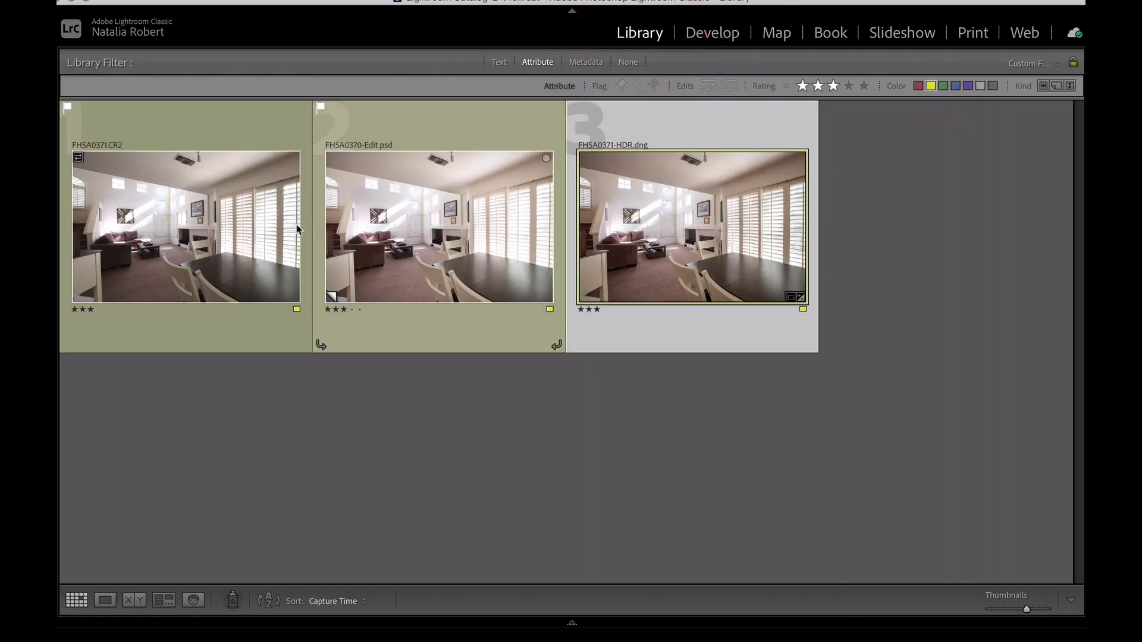
pyautogui.click(253, 224)
pyautogui.press('4')
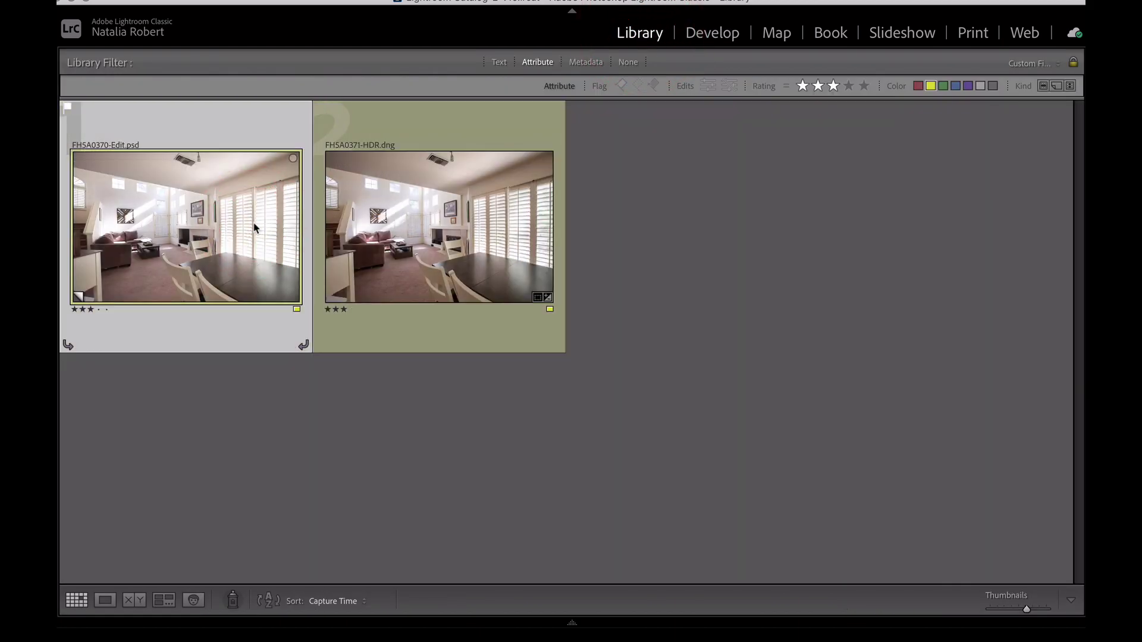
# Step: Enlarge the thumbnails to two per row and compare FH5A0370-Edit.psd with FH5A0371-HDR.dng side by side
pyautogui.moveTo(1028, 615); pyautogui.dragTo(1047, 609)
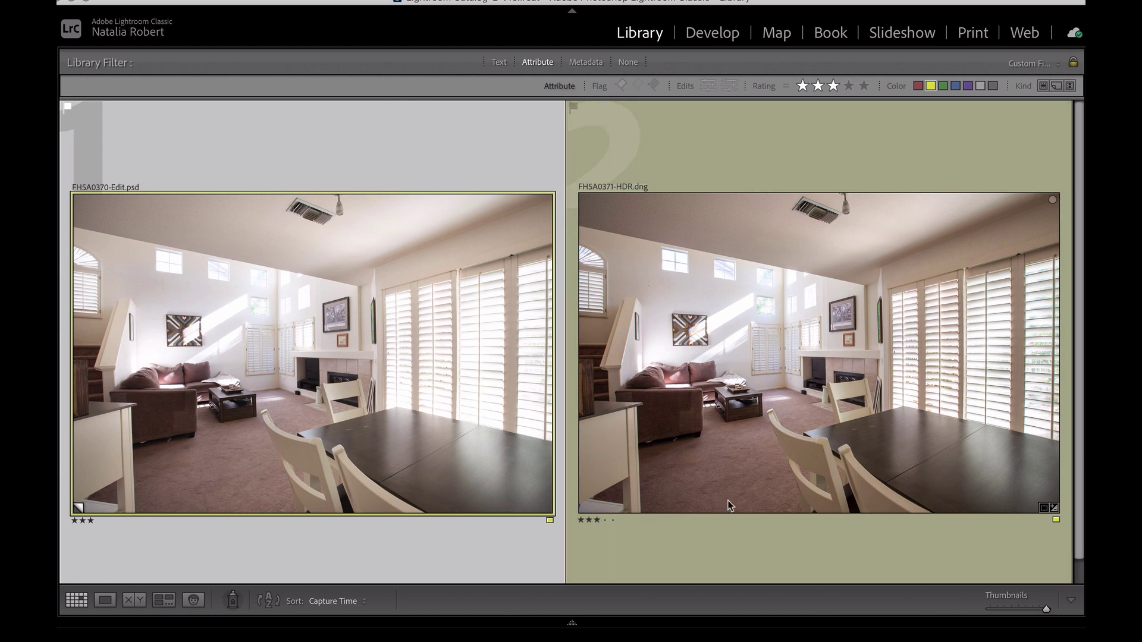
pyautogui.click(727, 503)
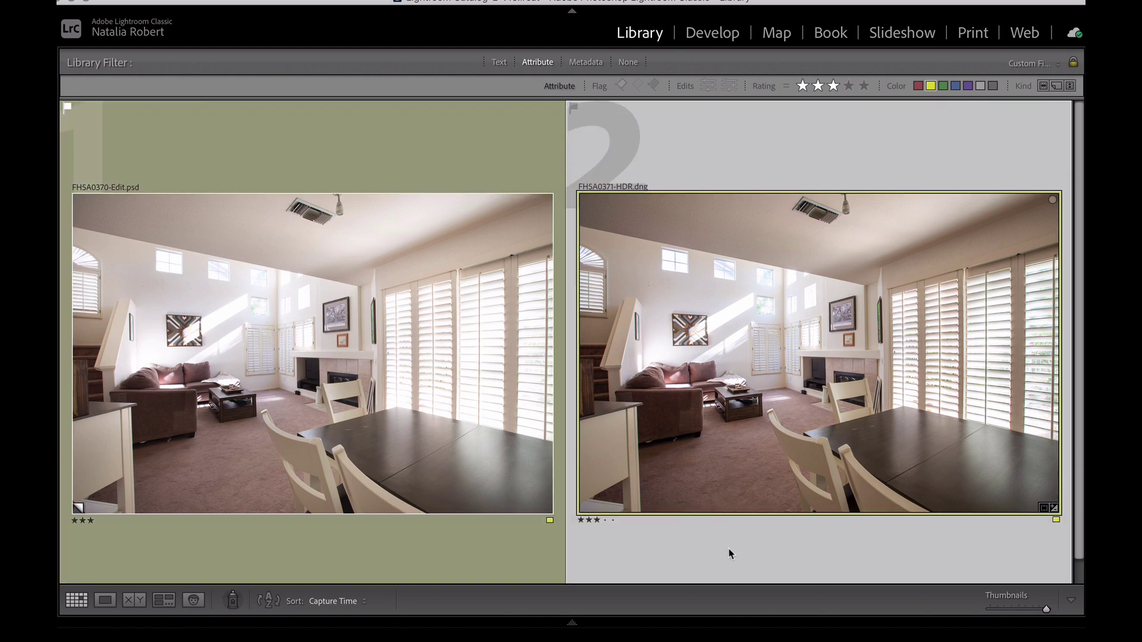
pyautogui.click(481, 546)
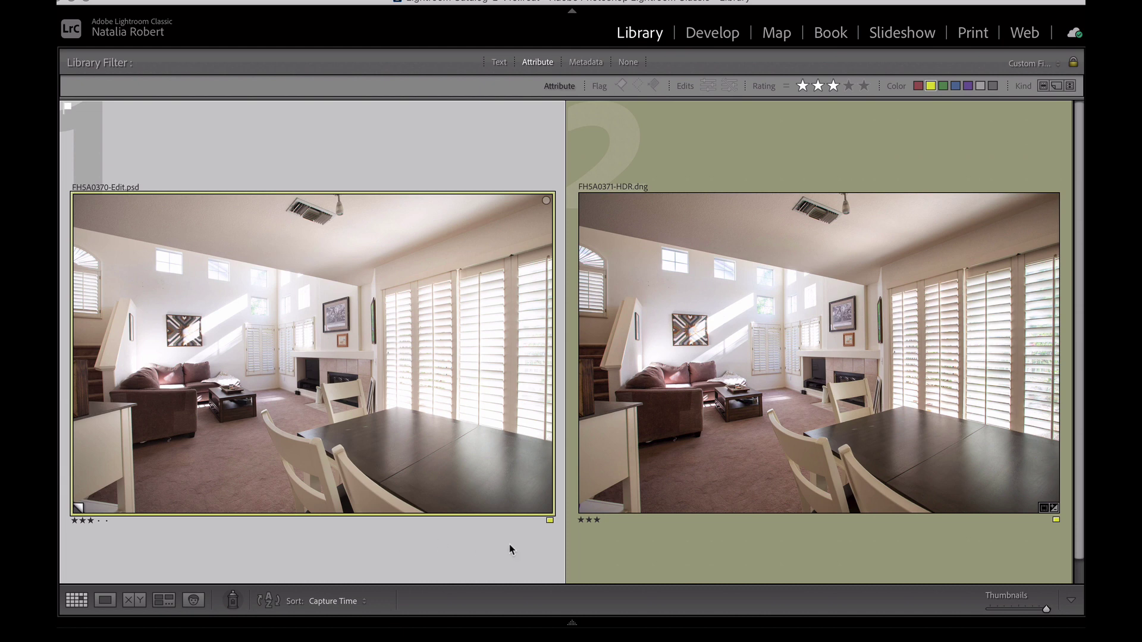
pyautogui.click(658, 558)
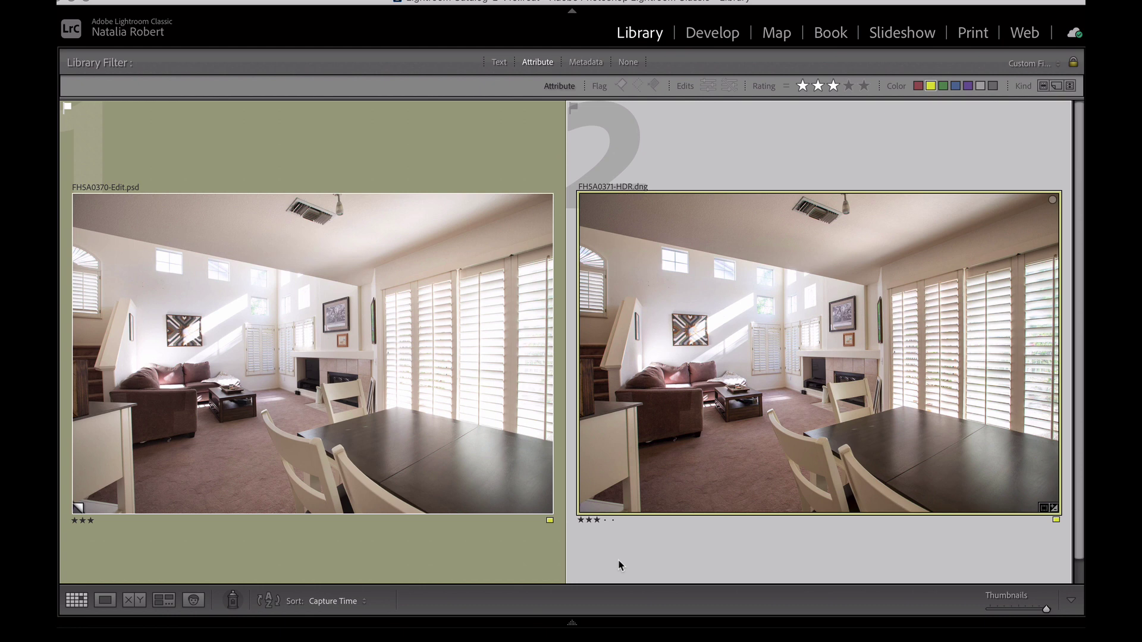
pyautogui.click(468, 559)
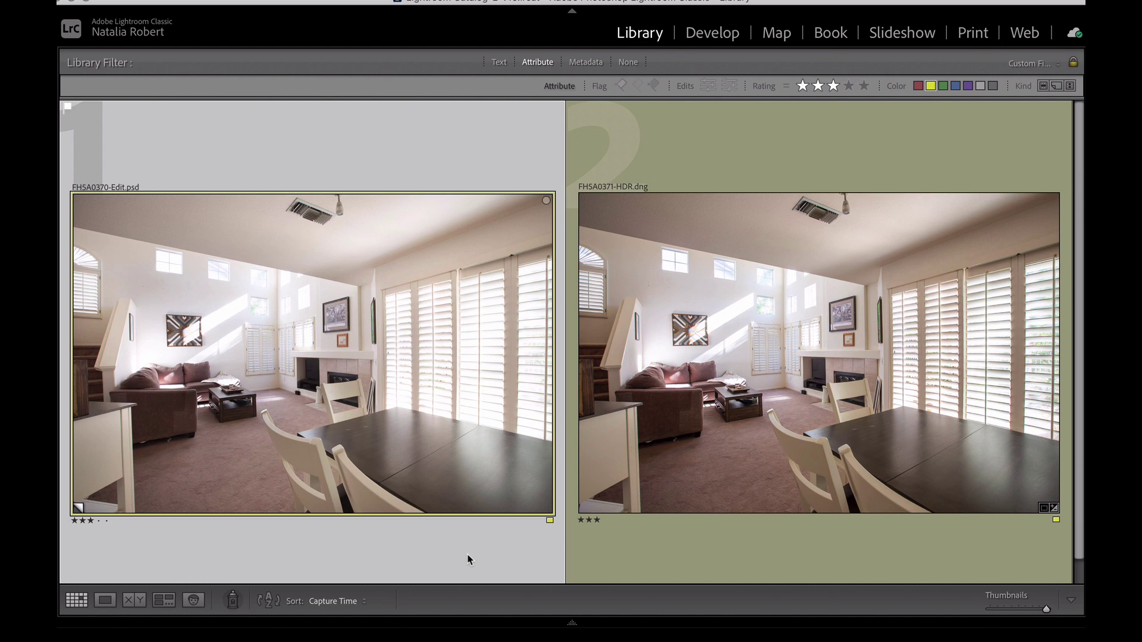
# Step: Switch to FH5A0370-Edit.psd in Photoshop, select the FH5A0371.CR2 layer and hide the masked FH5A0372.CR2 layer above it
pyautogui.press('super+Tab')
pyautogui.press('super+Tab')
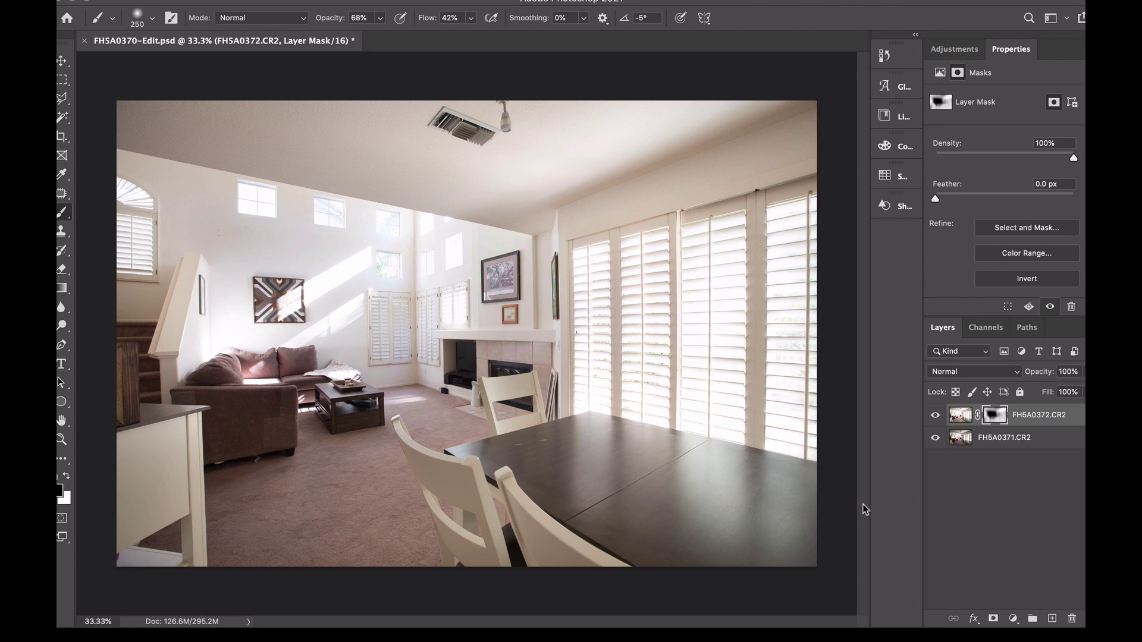
pyautogui.click(1050, 440)
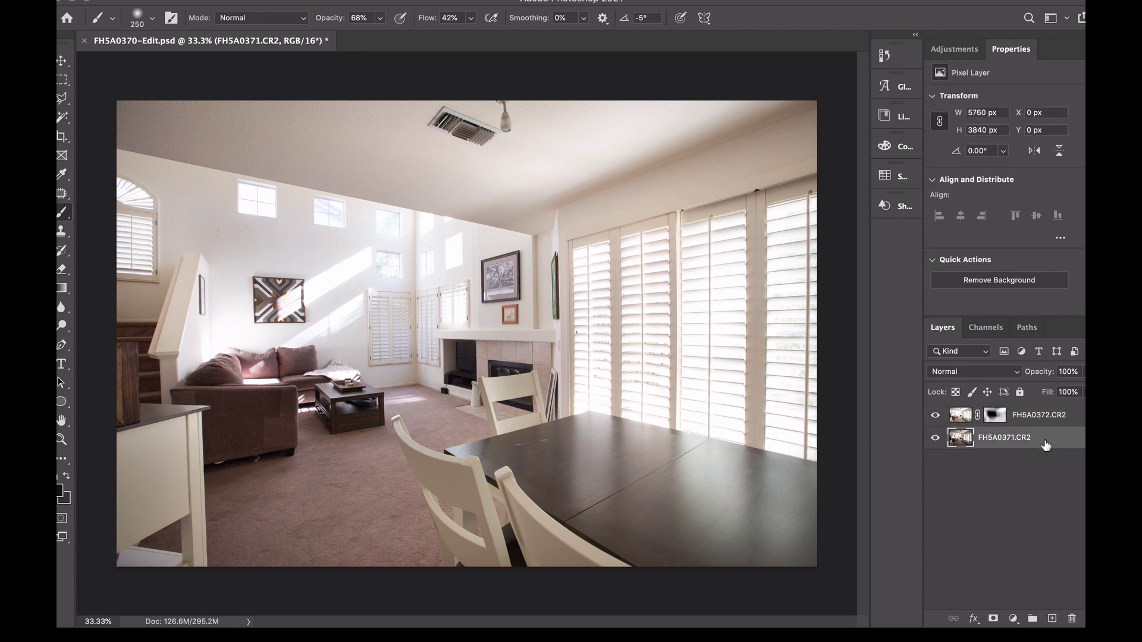
pyautogui.click(934, 415)
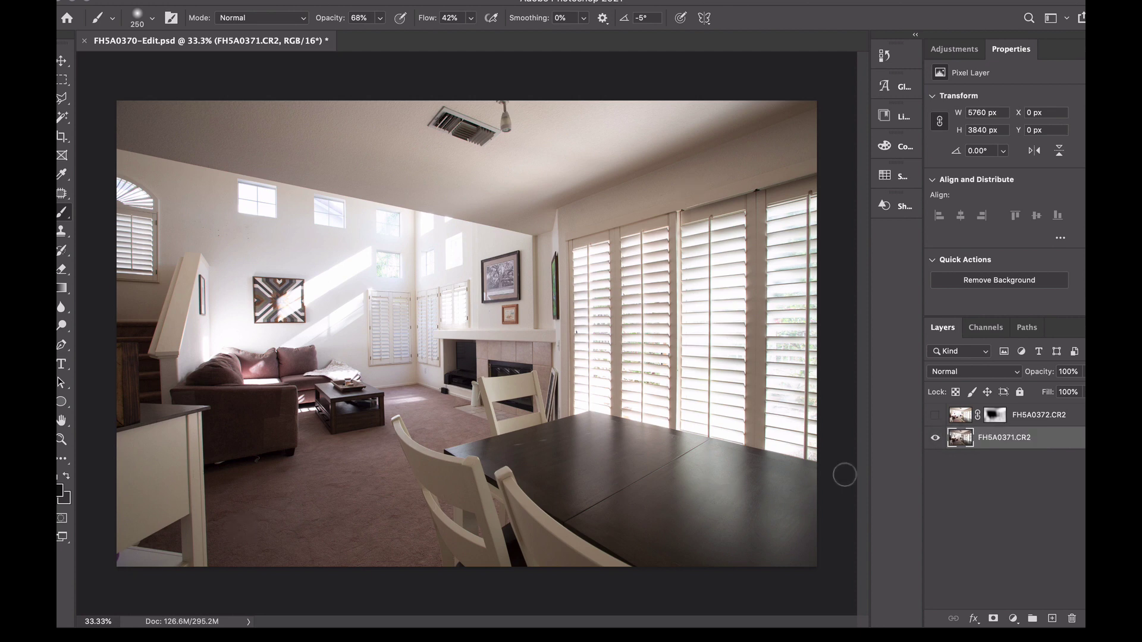
# Step: Show the FH5A0372.CR2 layer again and repeatedly disable and re-enable its layer mask to compare the blend with the unmasked exposure
pyautogui.click(934, 415)
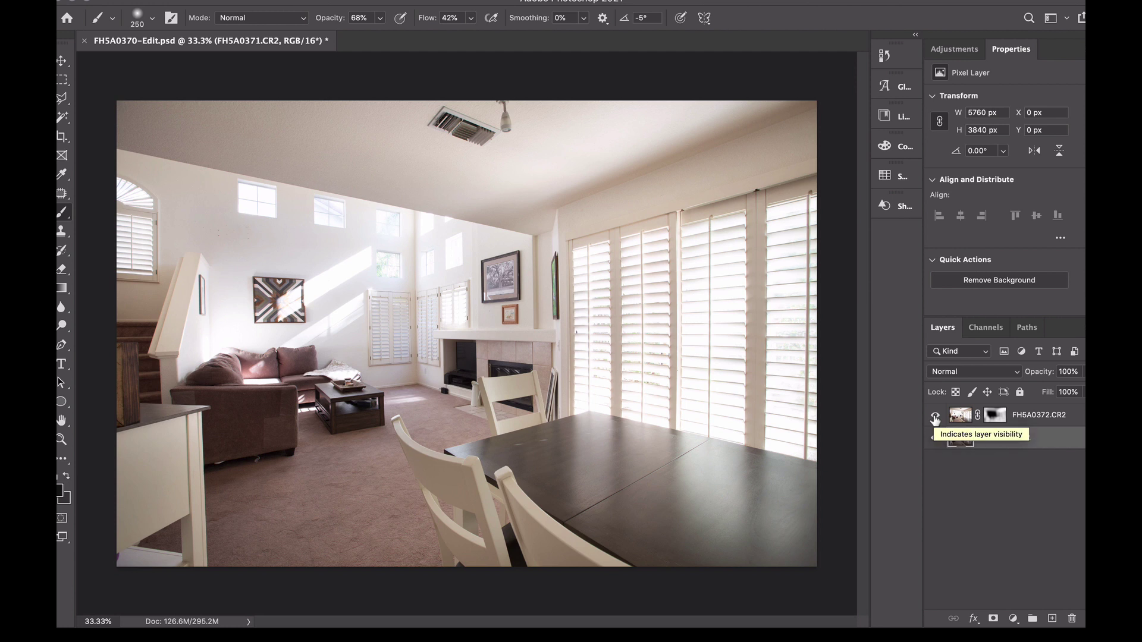
pyautogui.click(995, 415)
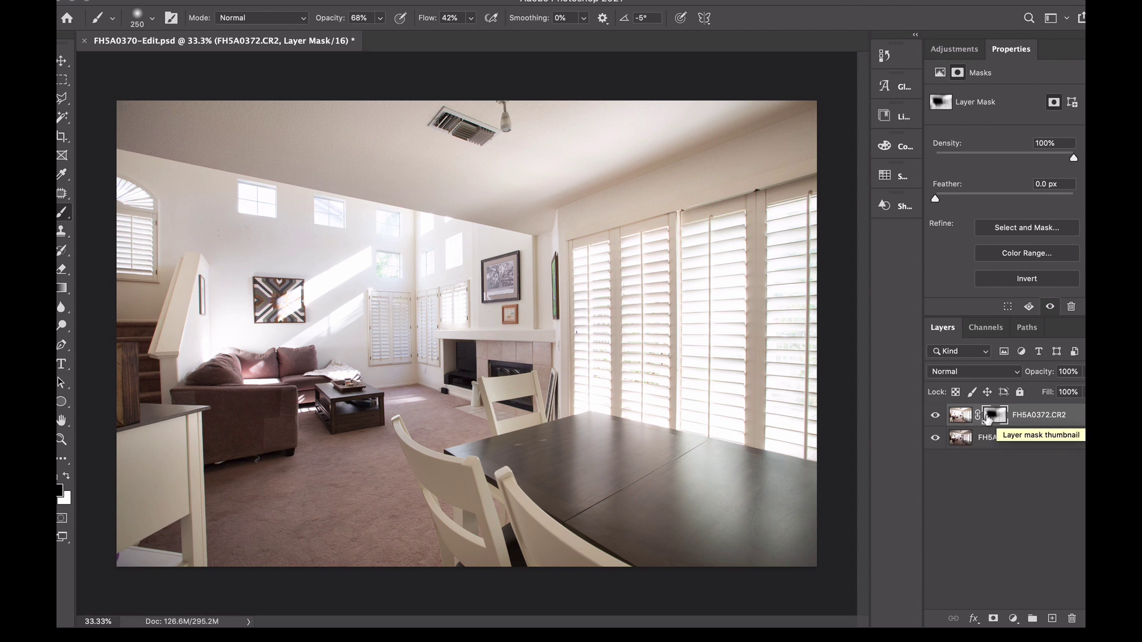
pyautogui.keyDown('shift'); pyautogui.click(987, 419); pyautogui.keyUp('shift')
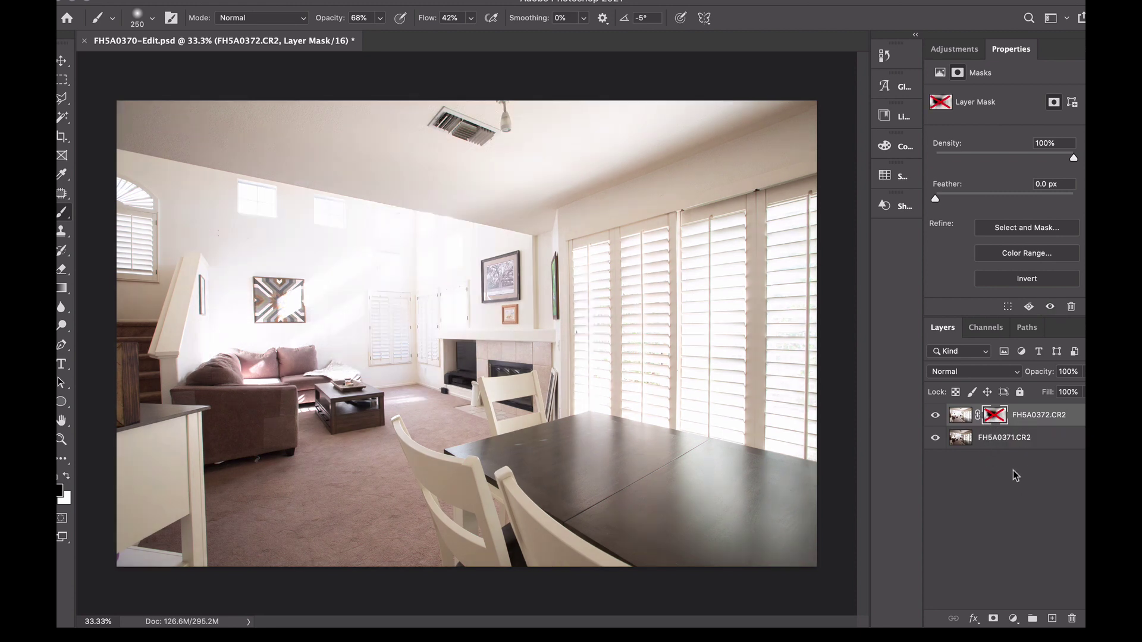
pyautogui.keyDown('shift'); pyautogui.click(996, 420); pyautogui.keyUp('shift')
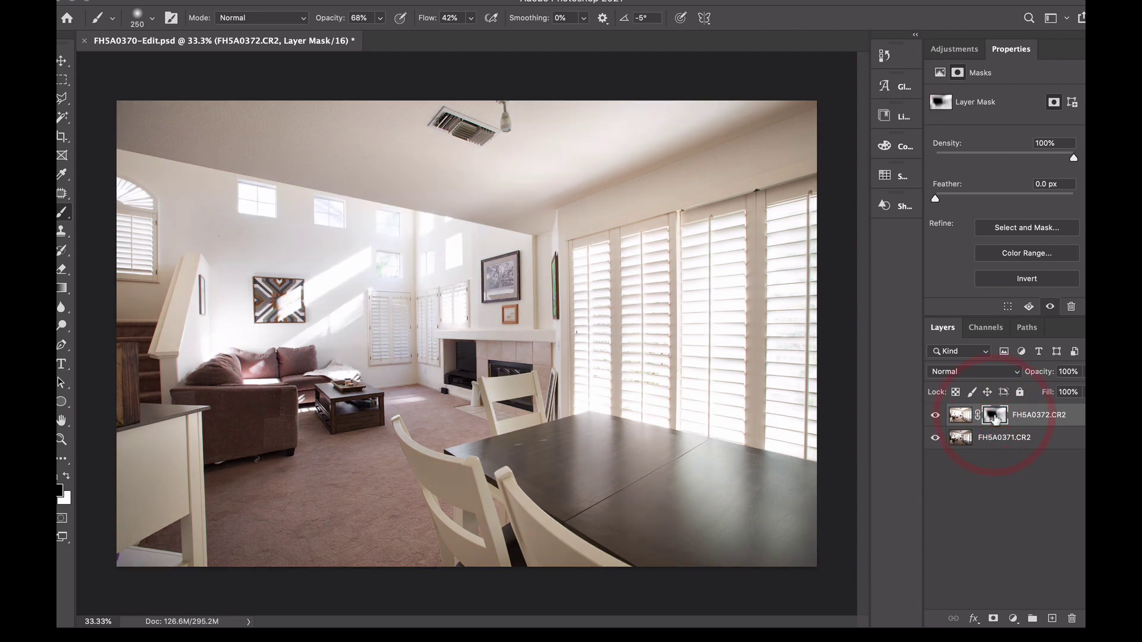
pyautogui.keyDown('shift'); pyautogui.click(996, 420); pyautogui.keyUp('shift')
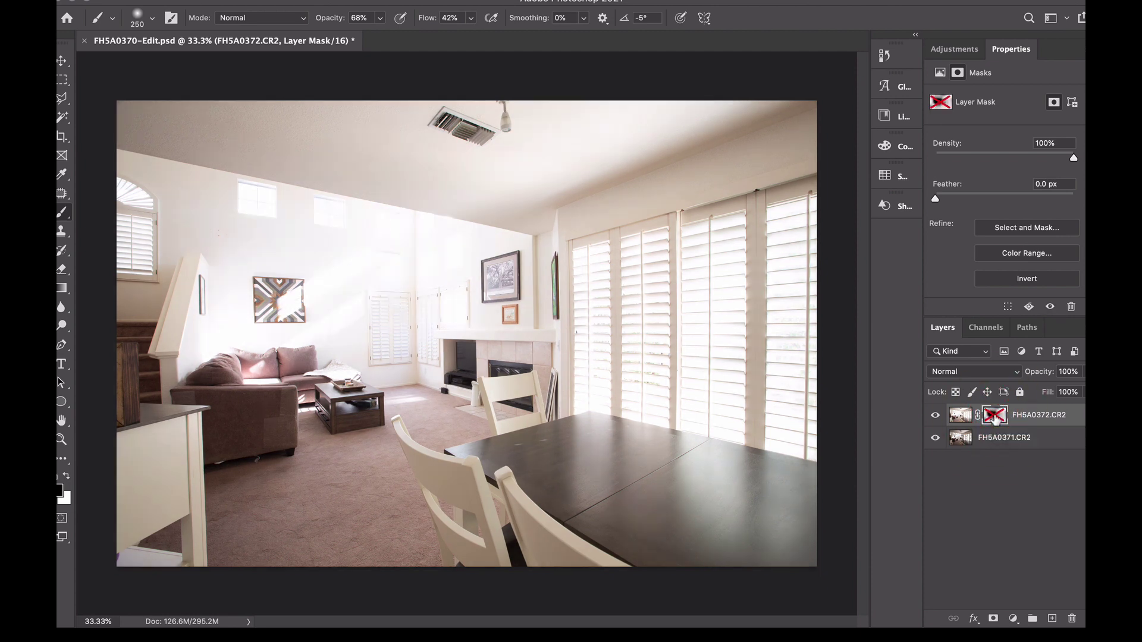
pyautogui.keyDown('shift'); pyautogui.click(996, 420); pyautogui.keyUp('shift')
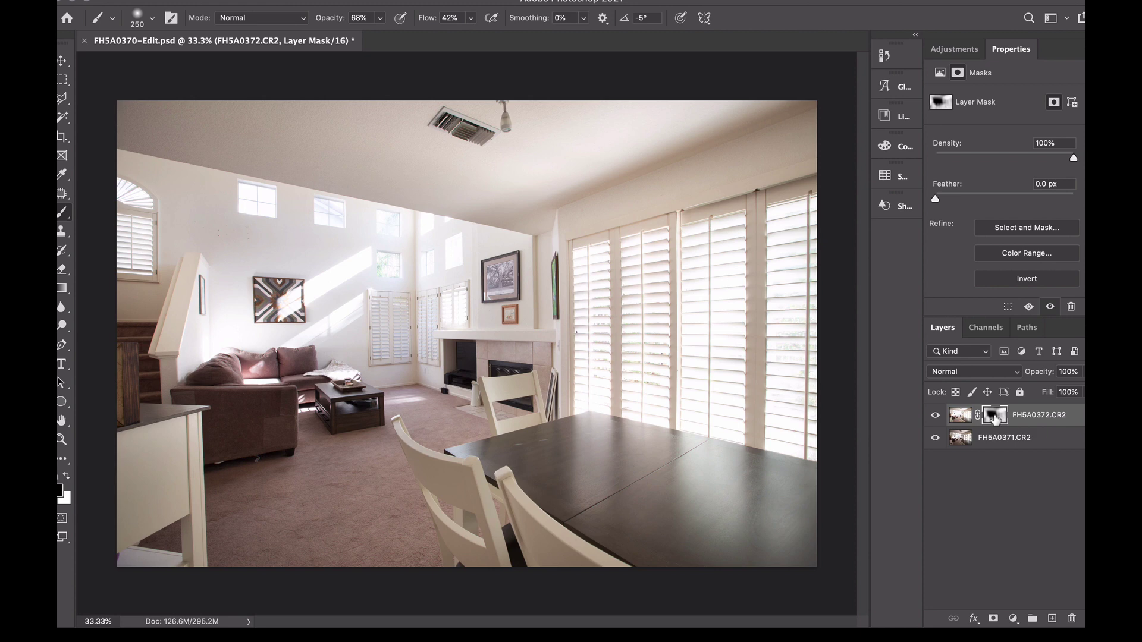
pyautogui.keyDown('shift'); pyautogui.click(997, 420); pyautogui.keyUp('shift')
pyautogui.keyDown('shift'); pyautogui.click(996, 419); pyautogui.keyUp('shift')
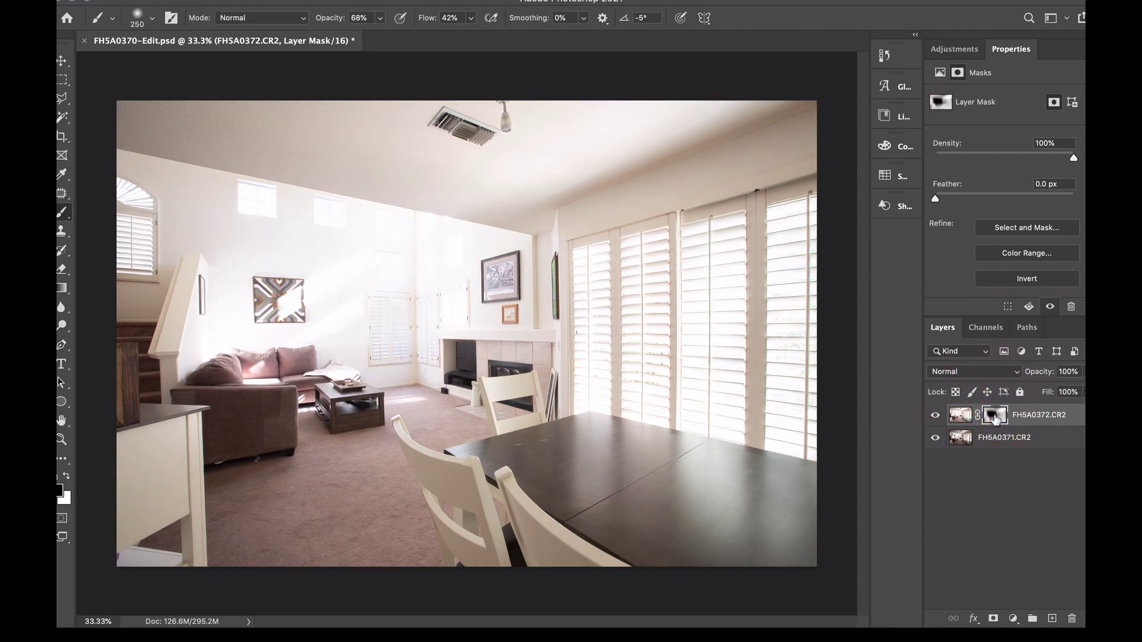
pyautogui.keyDown('shift'); pyautogui.click(996, 420); pyautogui.keyUp('shift')
pyautogui.keyDown('shift'); pyautogui.click(996, 420); pyautogui.keyUp('shift')
pyautogui.keyDown('shift'); pyautogui.click(996, 420); pyautogui.keyUp('shift')
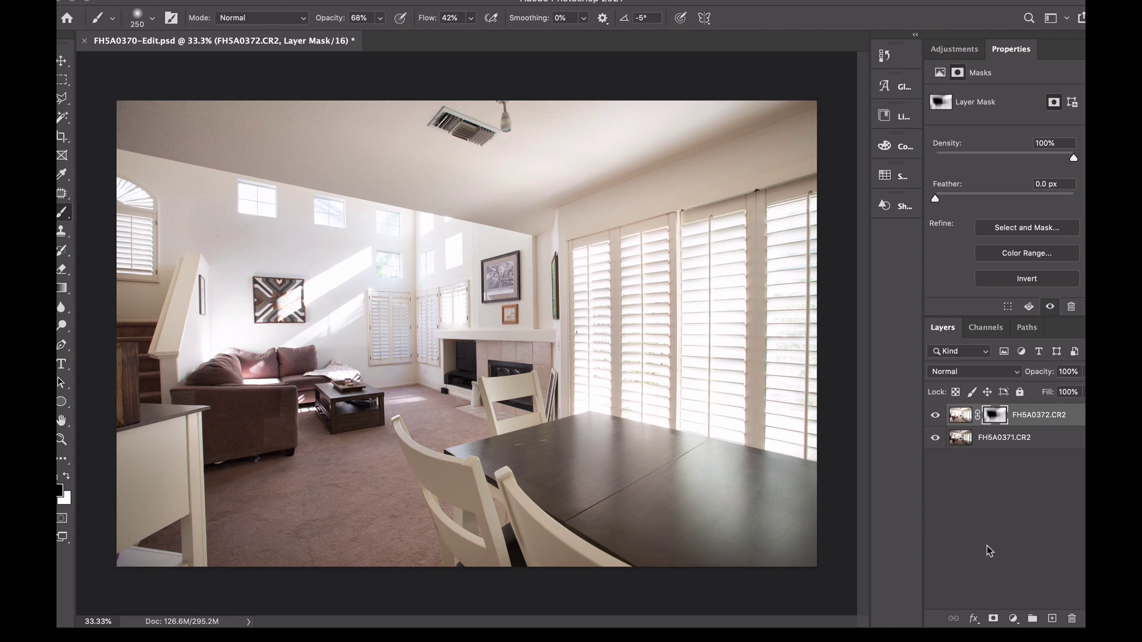
# Step: Switch to Lightroom Classic, examine FH5A0370-Edit.psd in the Develop module and return to the Library grid
pyautogui.press('super+Tab')
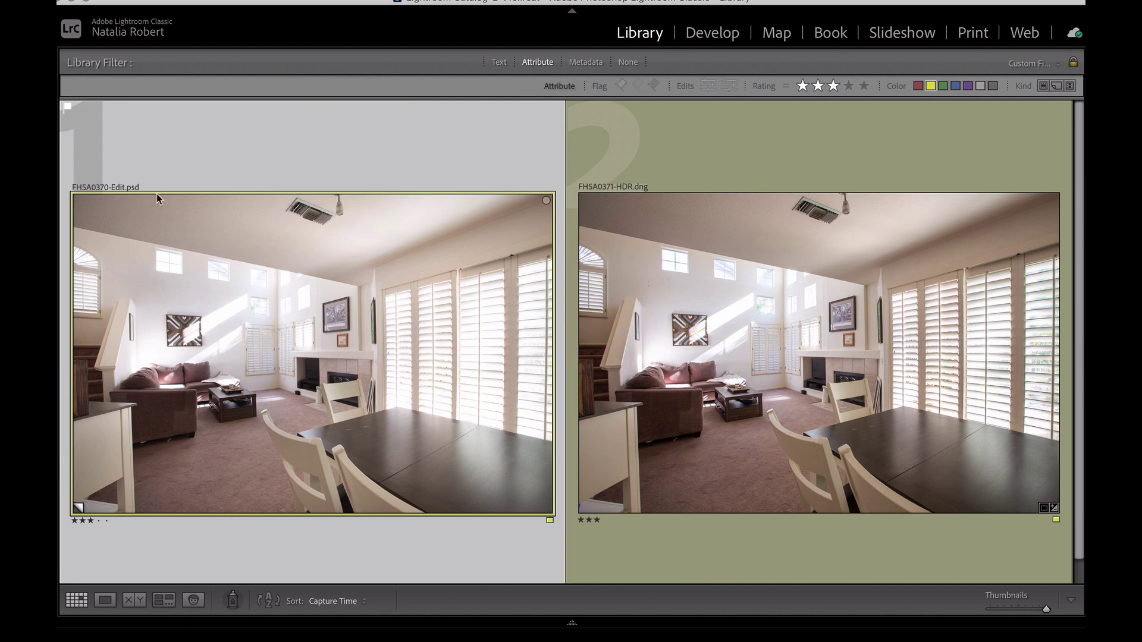
pyautogui.click(199, 174)
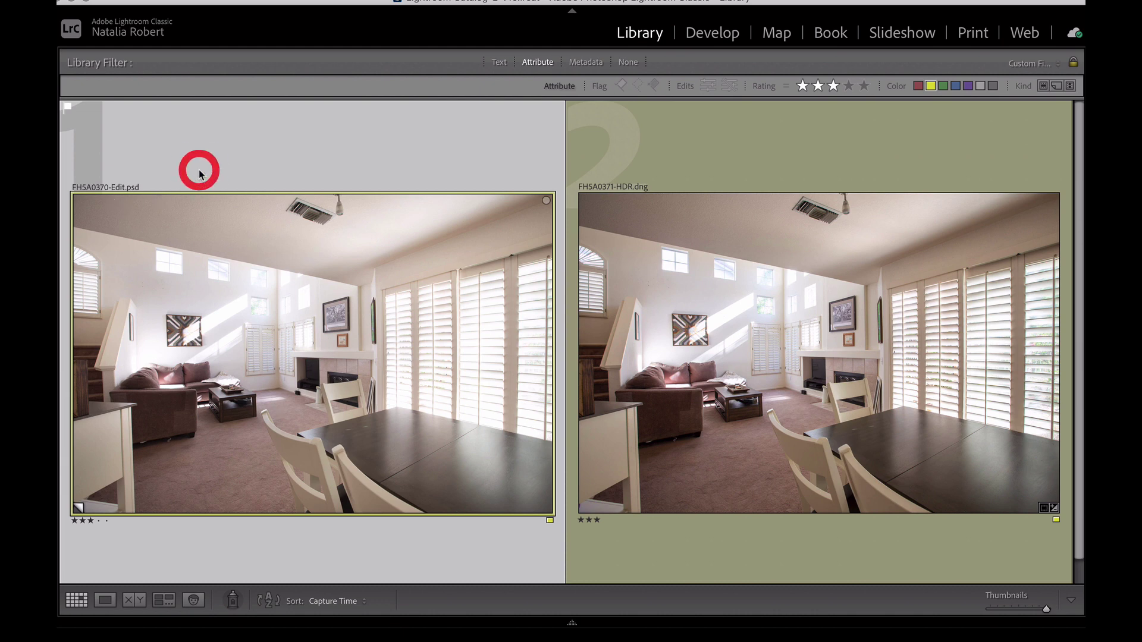
pyautogui.click(728, 32)
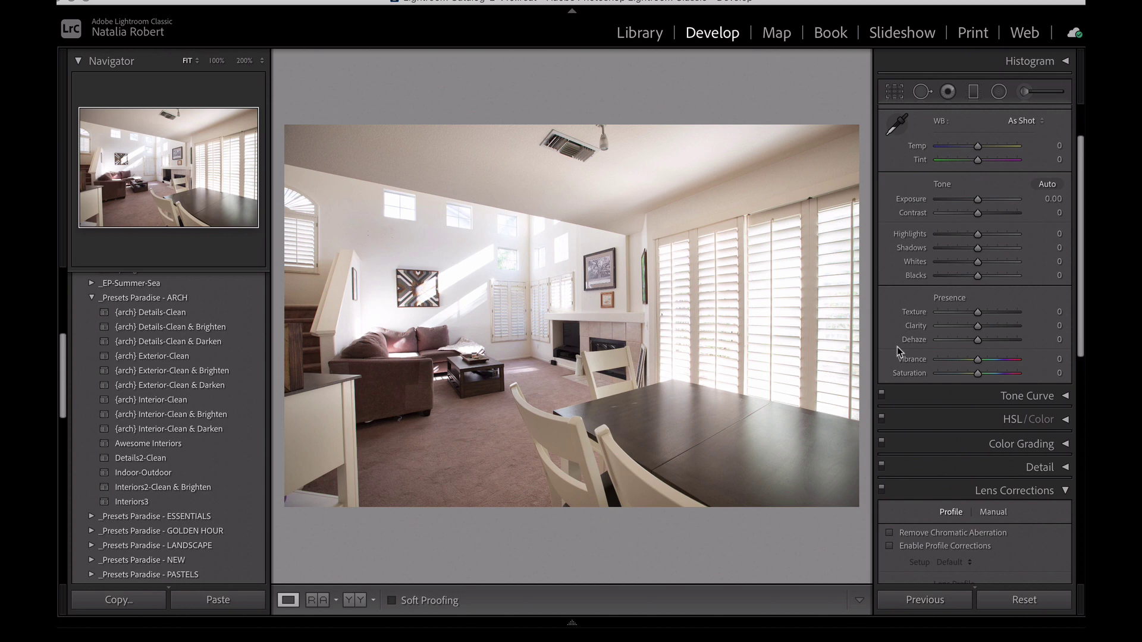
pyautogui.click(643, 34)
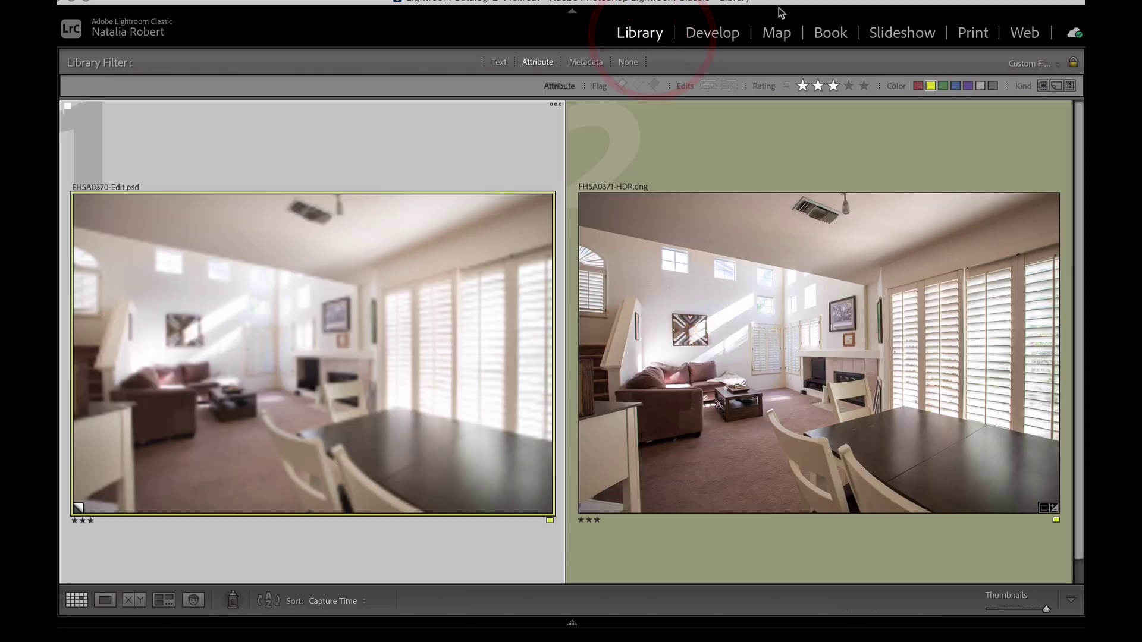